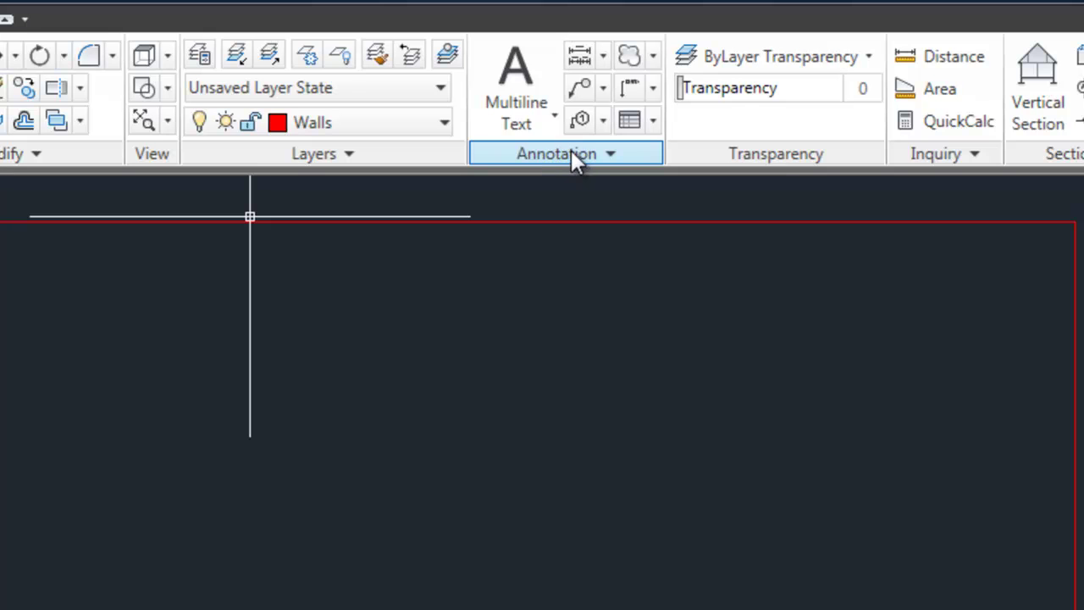
- Expand the Annotation panel and check that Annotative is the current text style
left_click(556, 157)
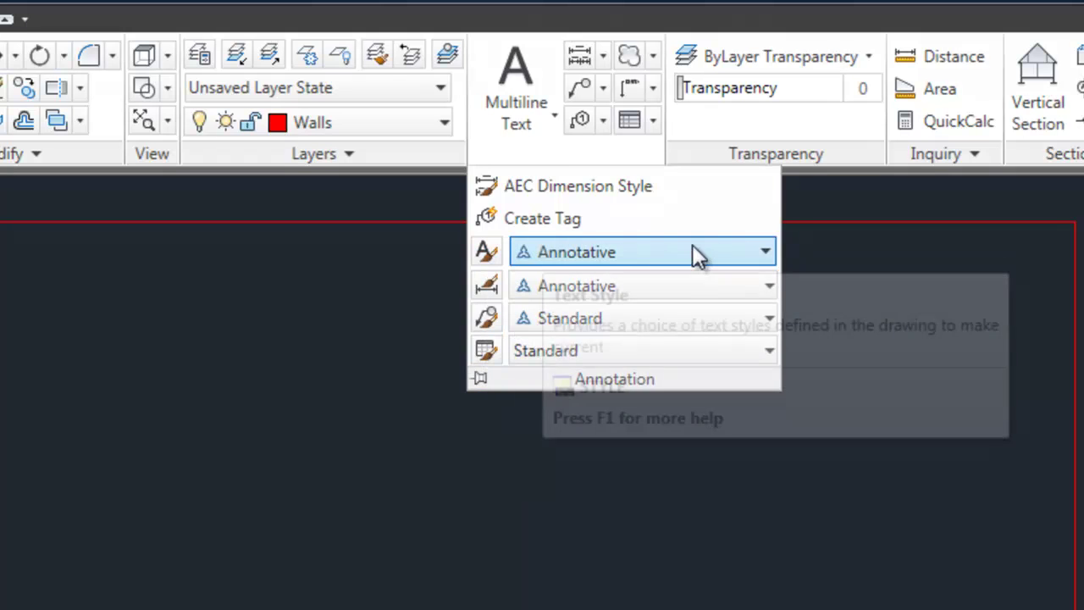
left_click(765, 252)
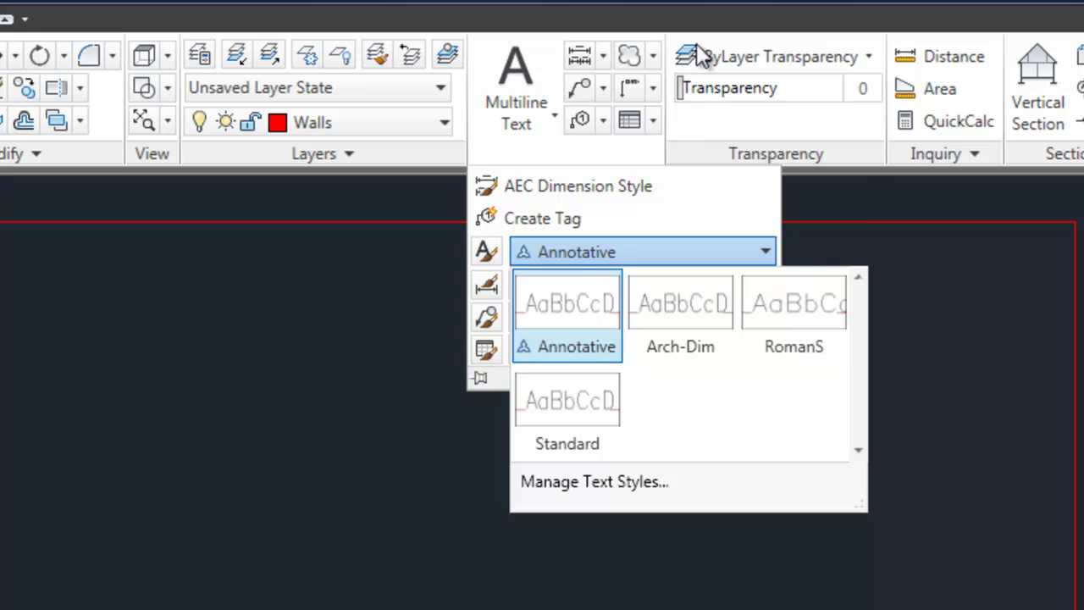
left_click(718, 13)
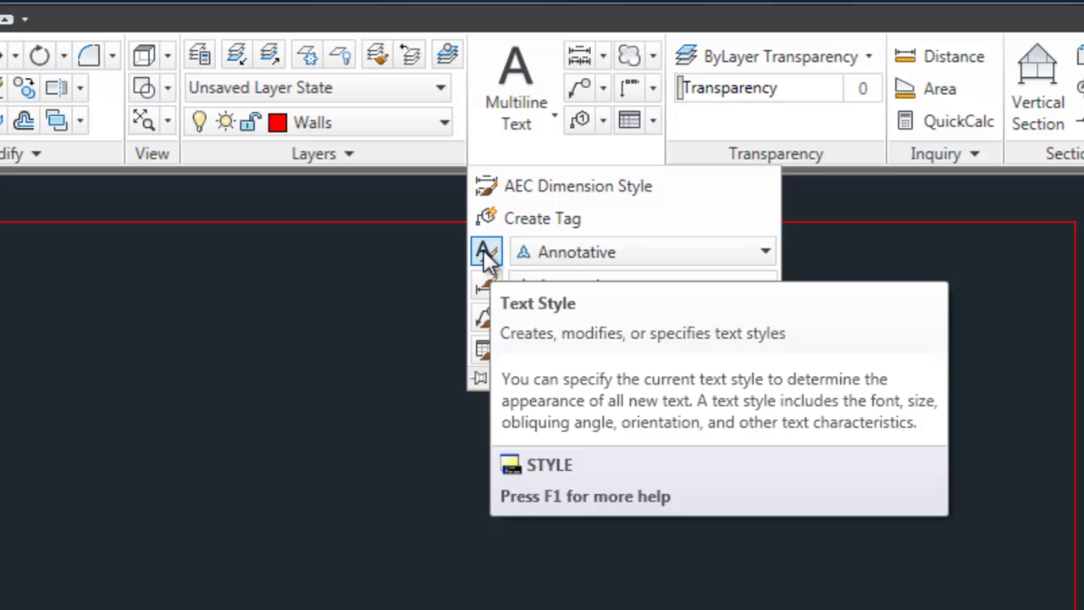
- In the Text Style dialog, scroll the Font Name list down to Arial
left_click(484, 250)
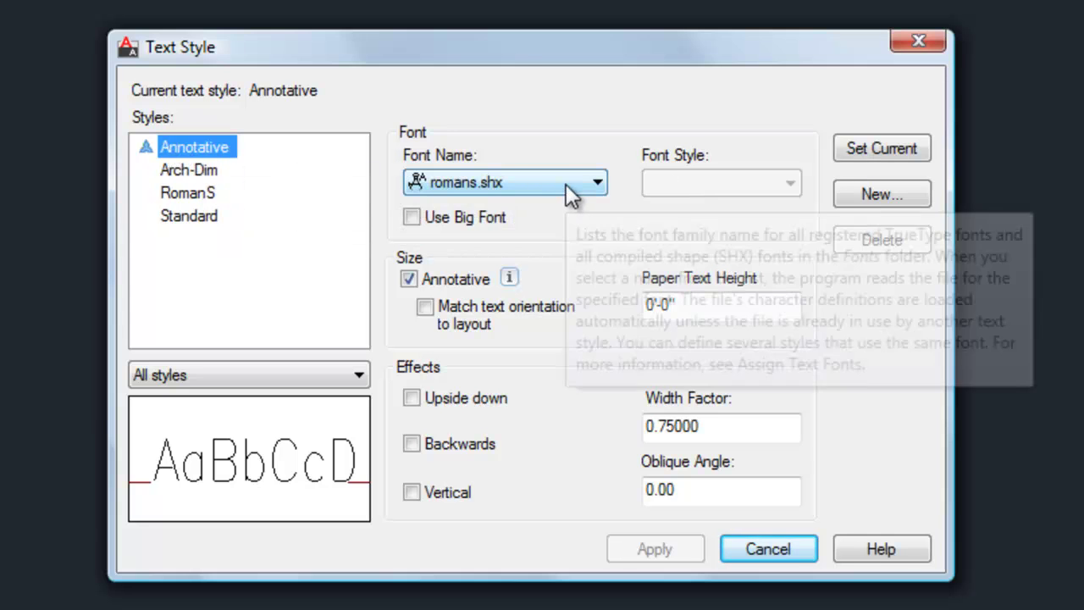
mouse_move(568, 187)
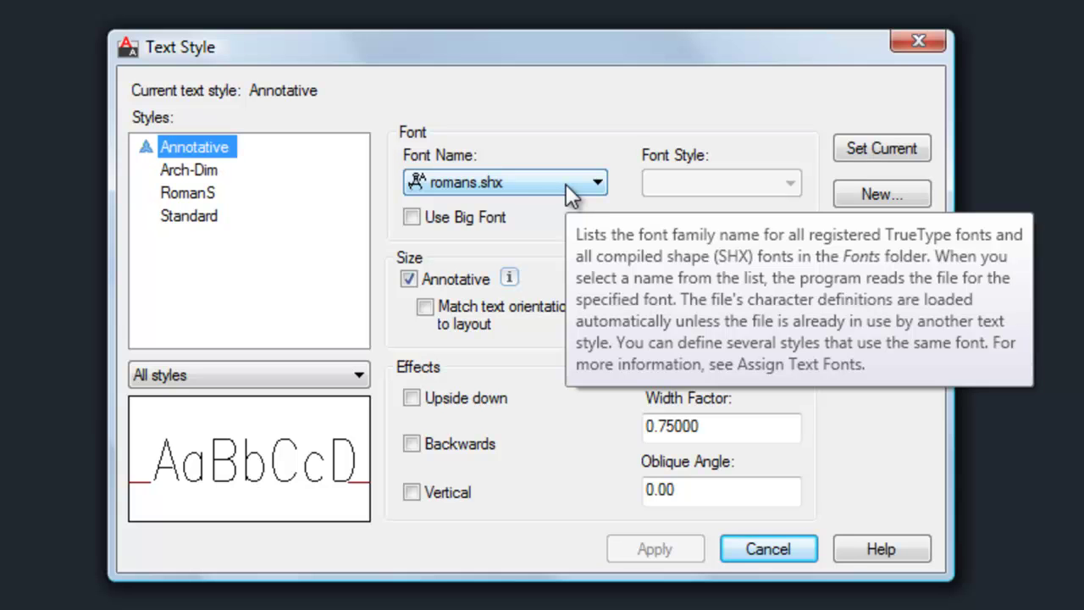
left_click(566, 183)
left_click_drag(663, 272, 672, 205)
left_click_drag(673, 250, 671, 237)
scroll(673, 264, "down", 5)
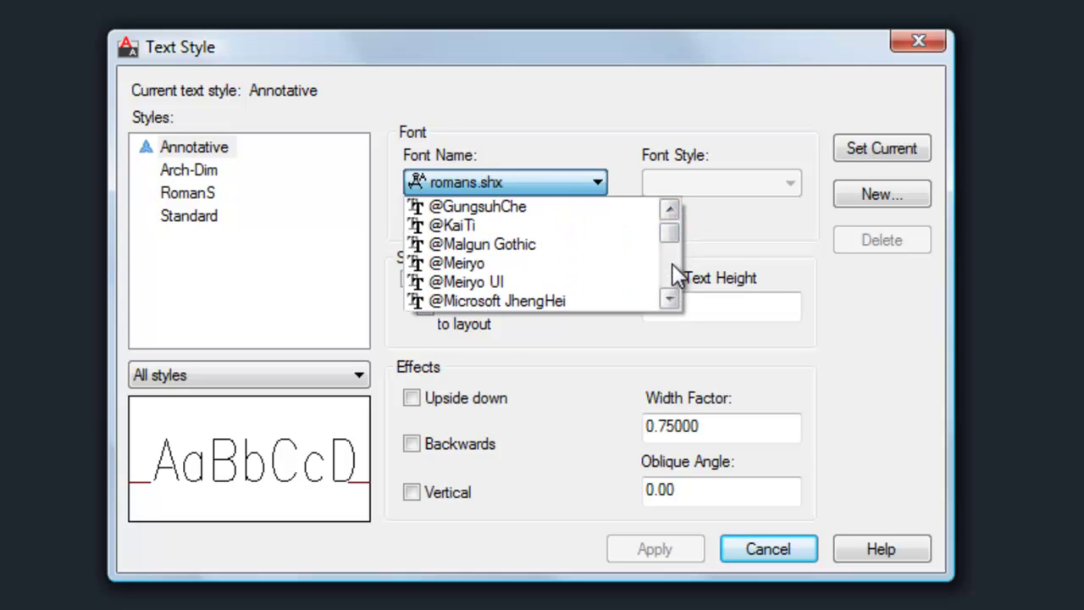
scroll(673, 263, "down", 2)
scroll(673, 263, "down", 4)
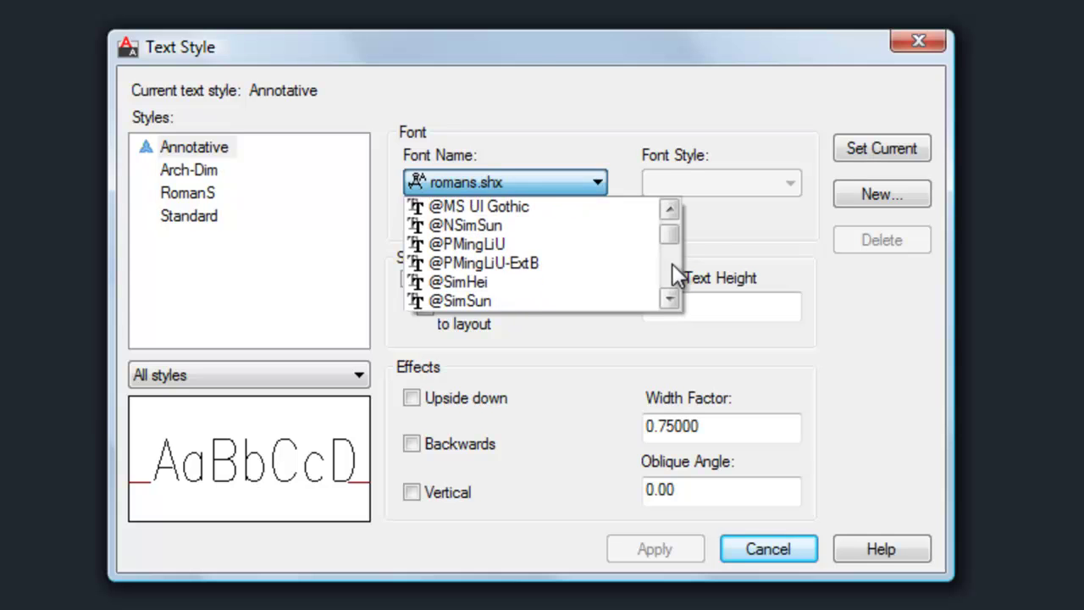
scroll(673, 264, "down", 2)
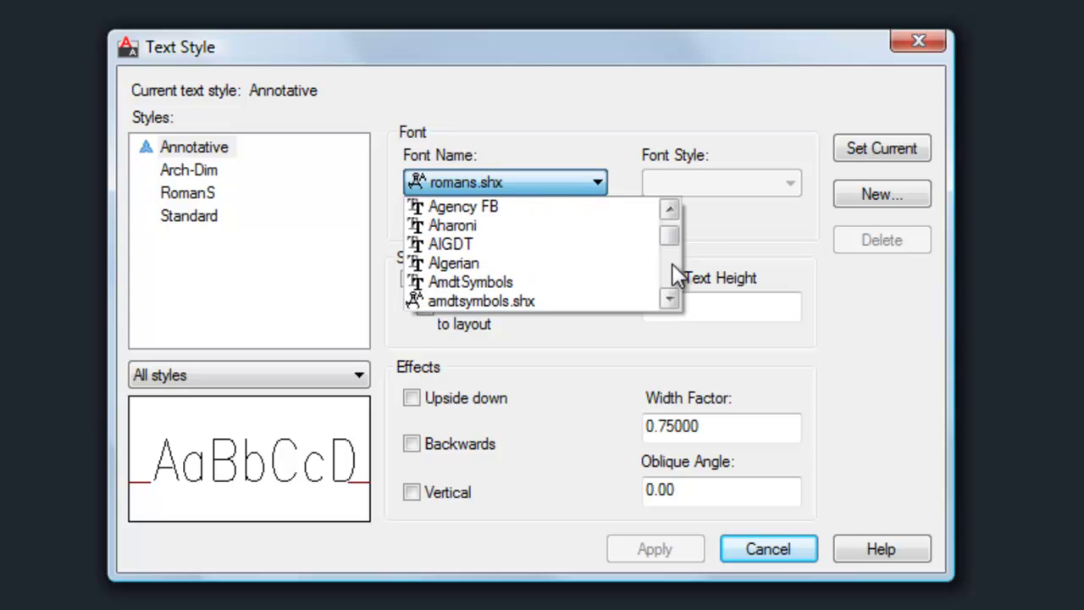
scroll(673, 264, "down", 2)
scroll(673, 264, "down", 5)
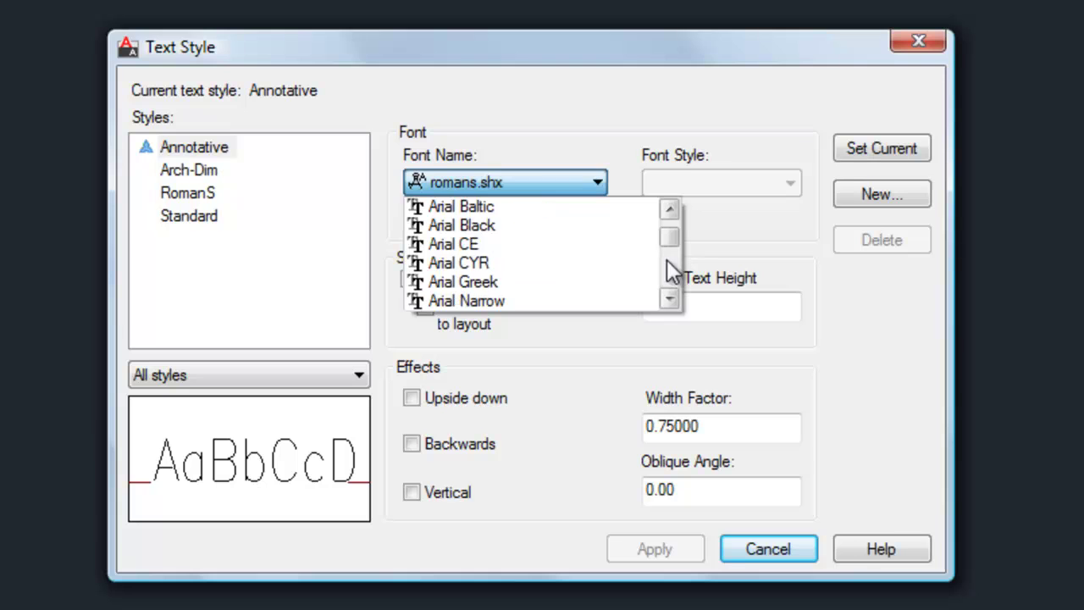
left_click(671, 208)
left_click(671, 209)
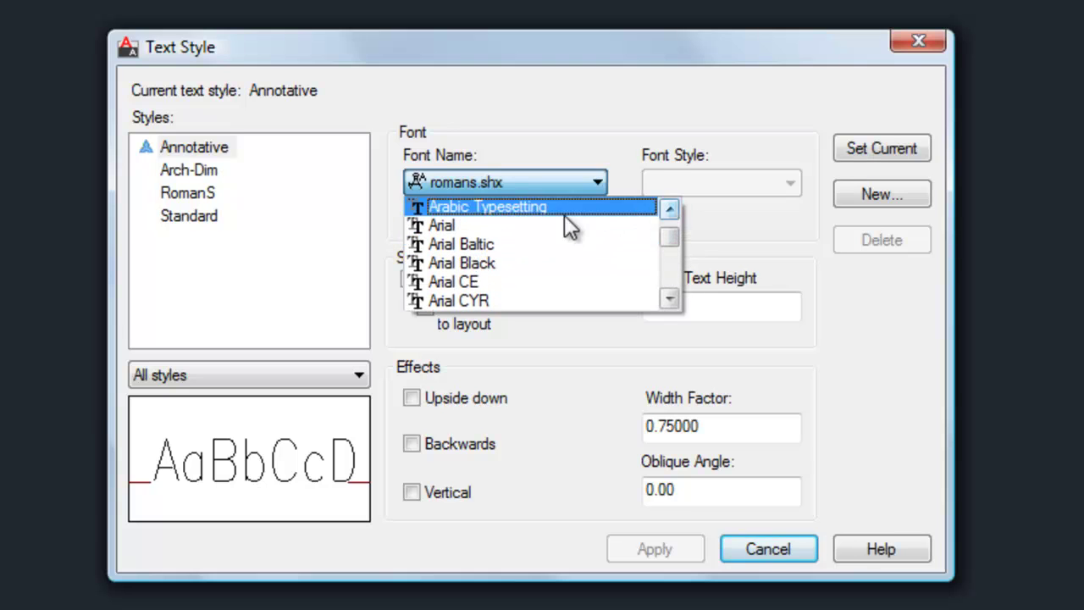
- Set the Annotative style's font to Arial and select its 0'-0" paper text height
left_click(467, 226)
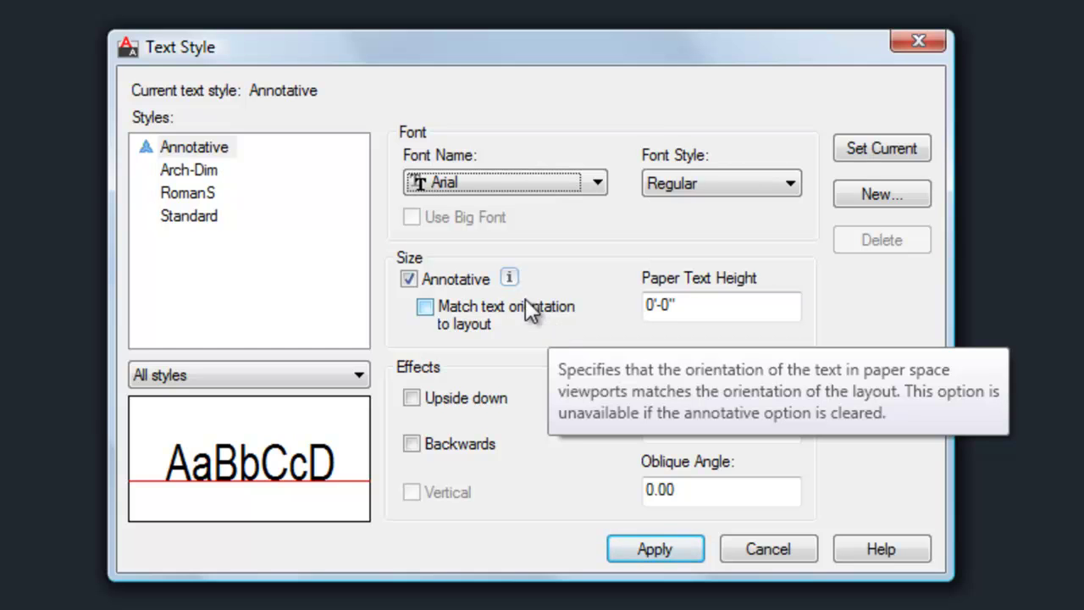
left_click(718, 308)
double_click(718, 307)
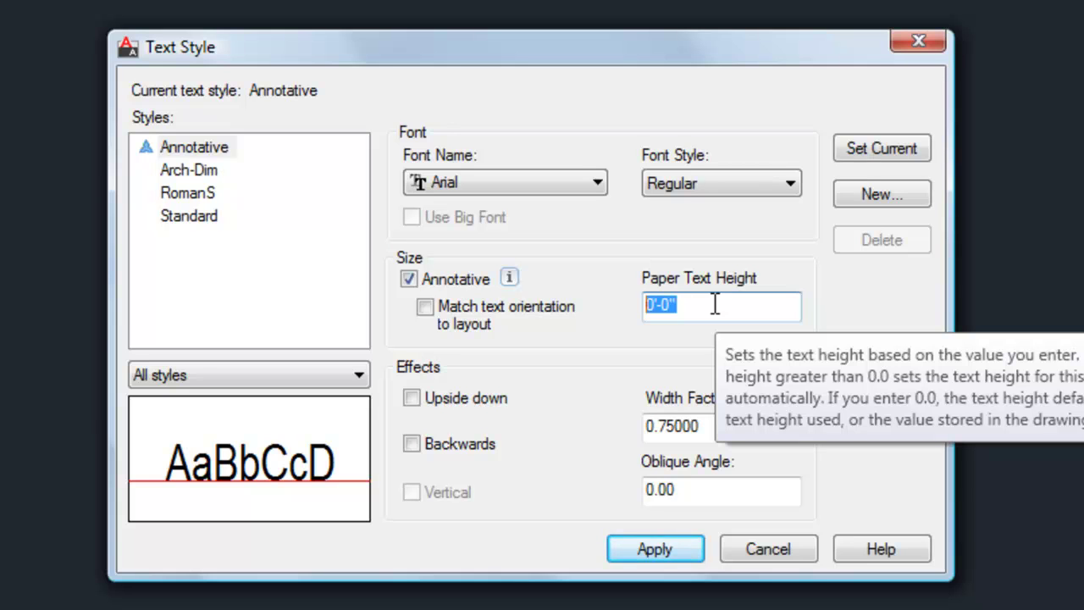
- Enter 3/32" as the Annotative style's paper text height
type("3/32\"")
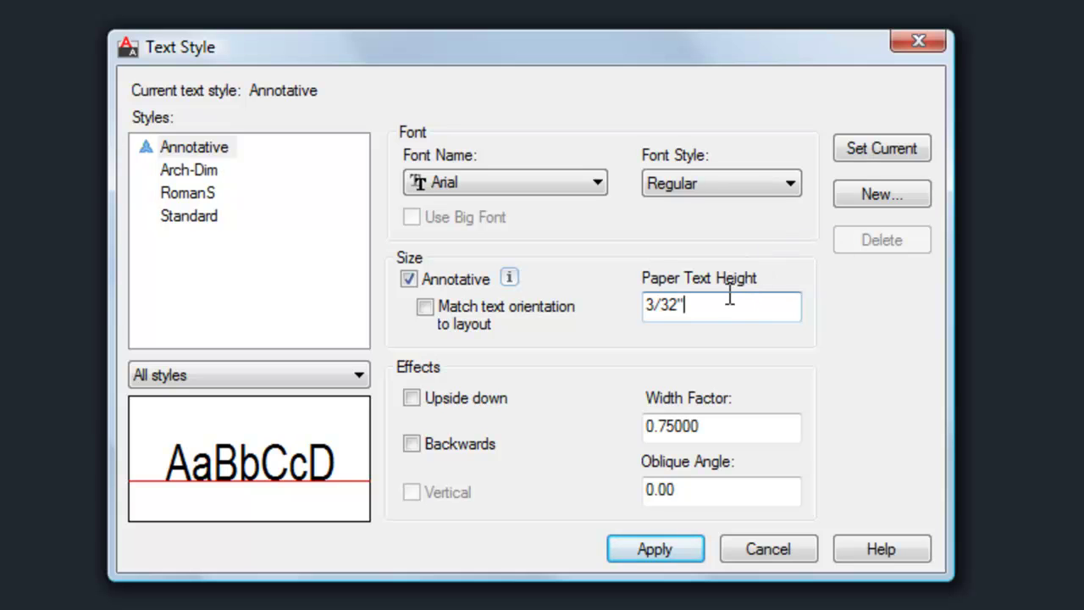
left_click(711, 493)
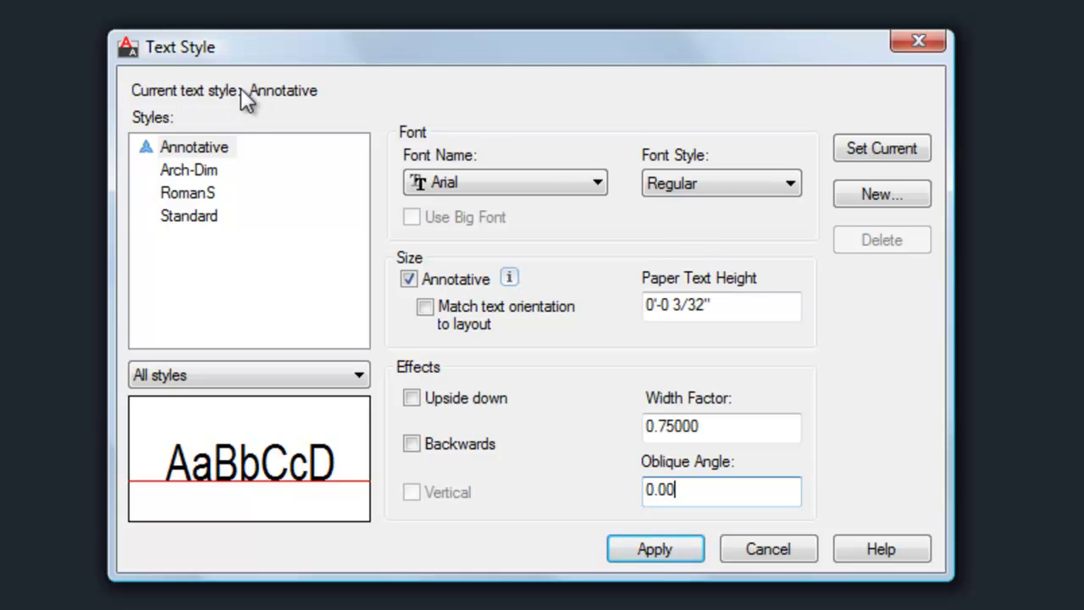
- Save the edits to the Annotative text style and close the Text Style dialog
left_click(204, 145)
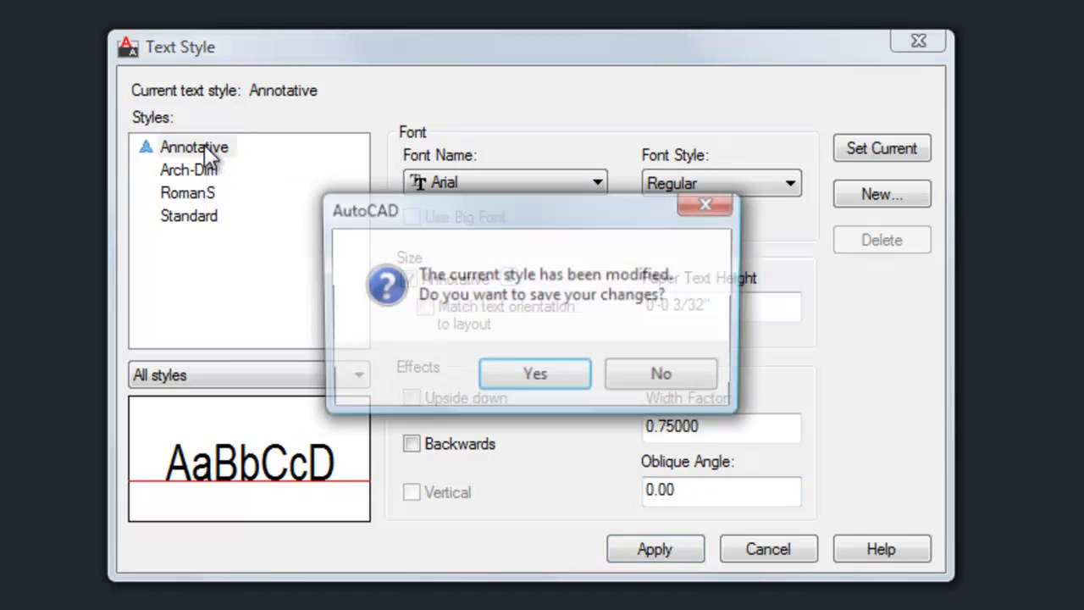
left_click(540, 379)
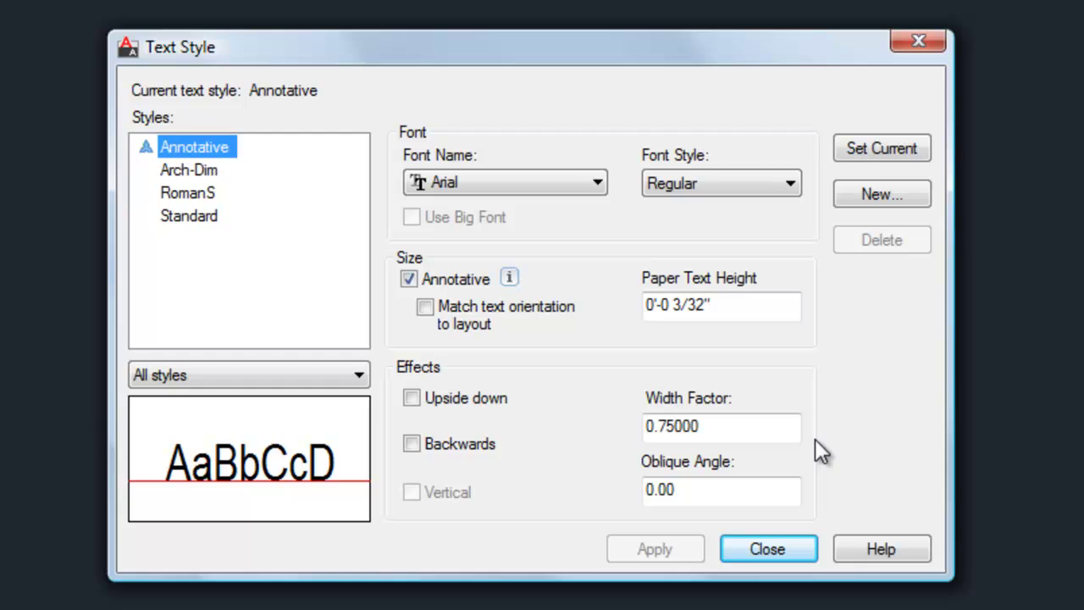
left_click(741, 544)
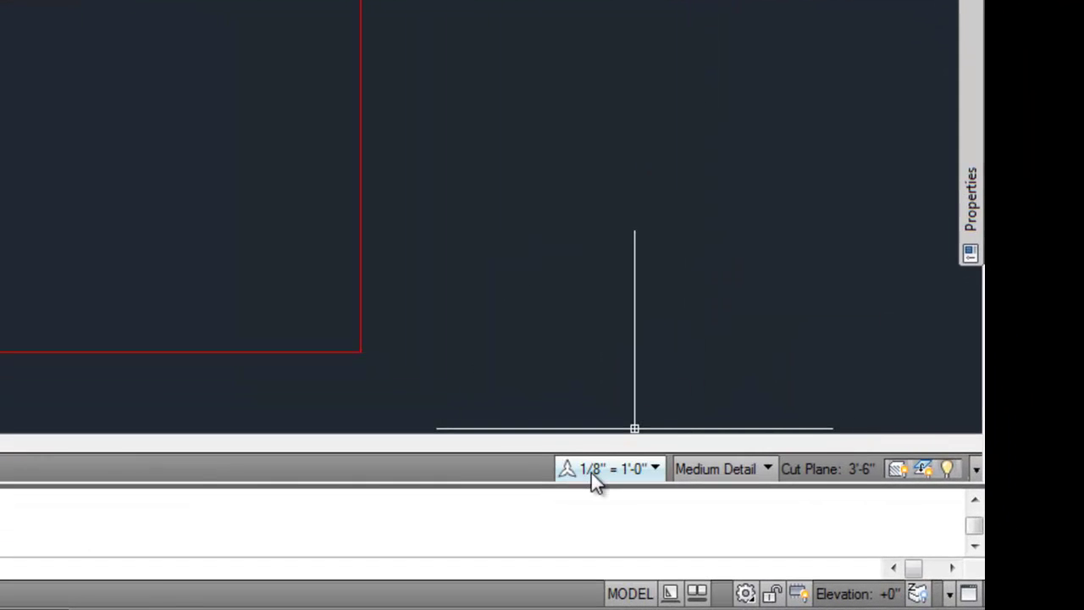
- Pick 1/4" = 1'-0" from the status-bar annotation scale list
left_click(591, 472)
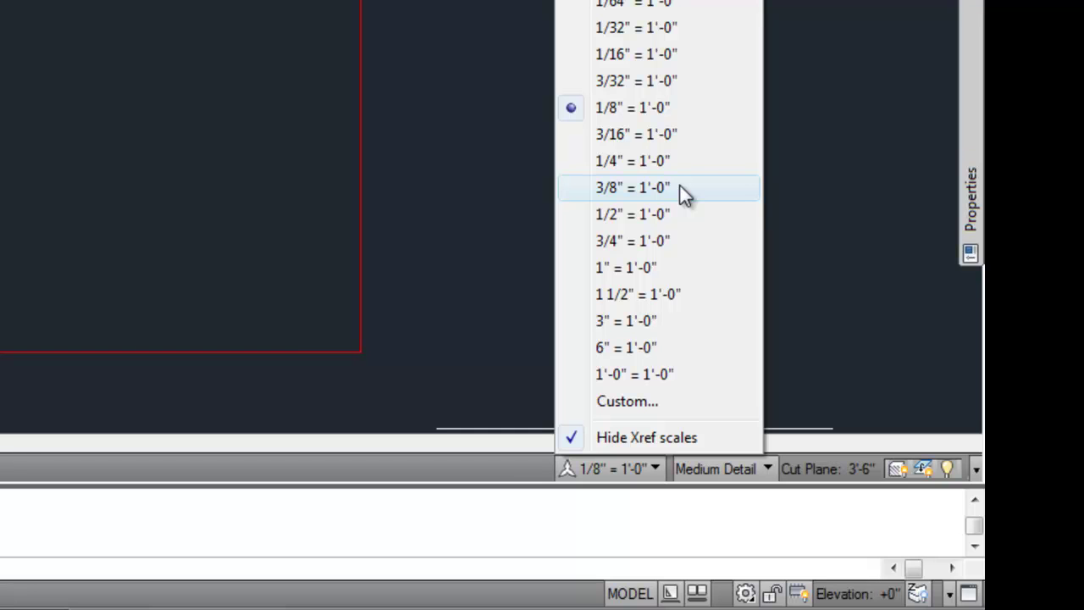
left_click(643, 161)
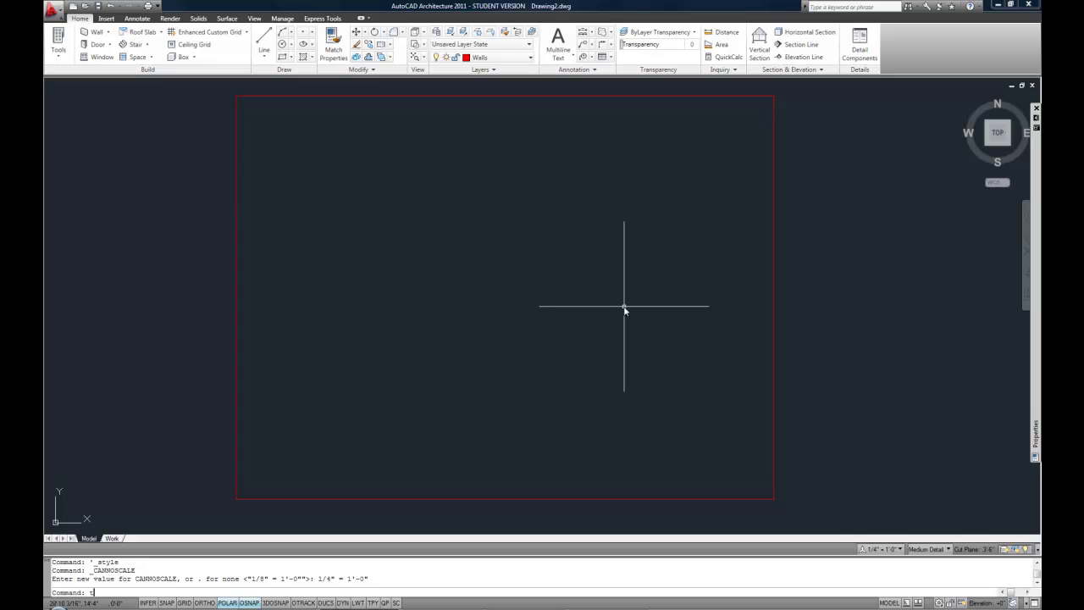
- Run MTEXT and draw the note's box from upper-left of centre to its opposite corner
key("Return")
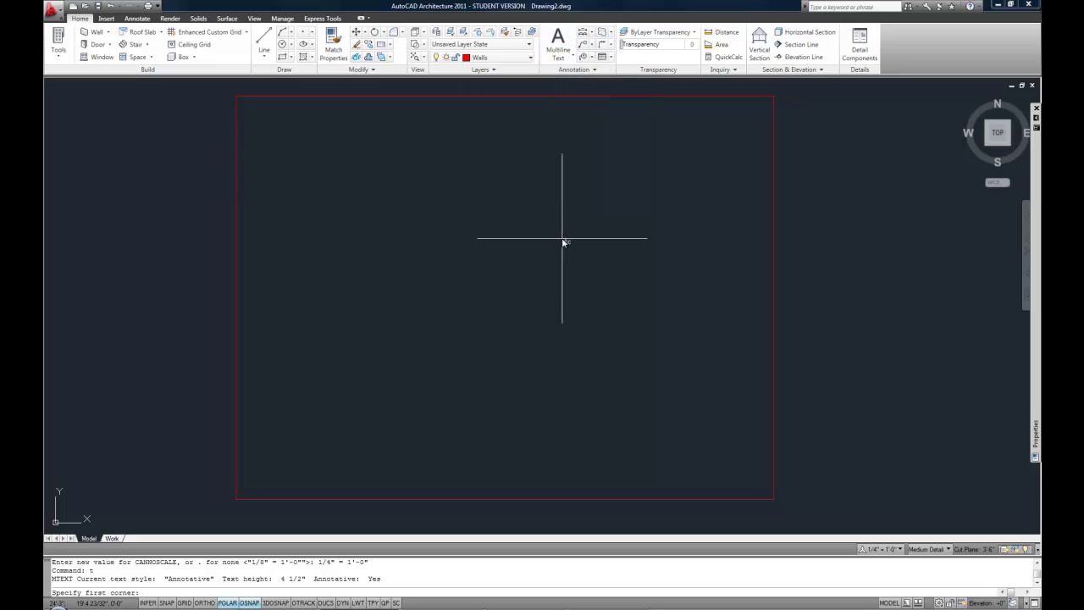
left_click(422, 199)
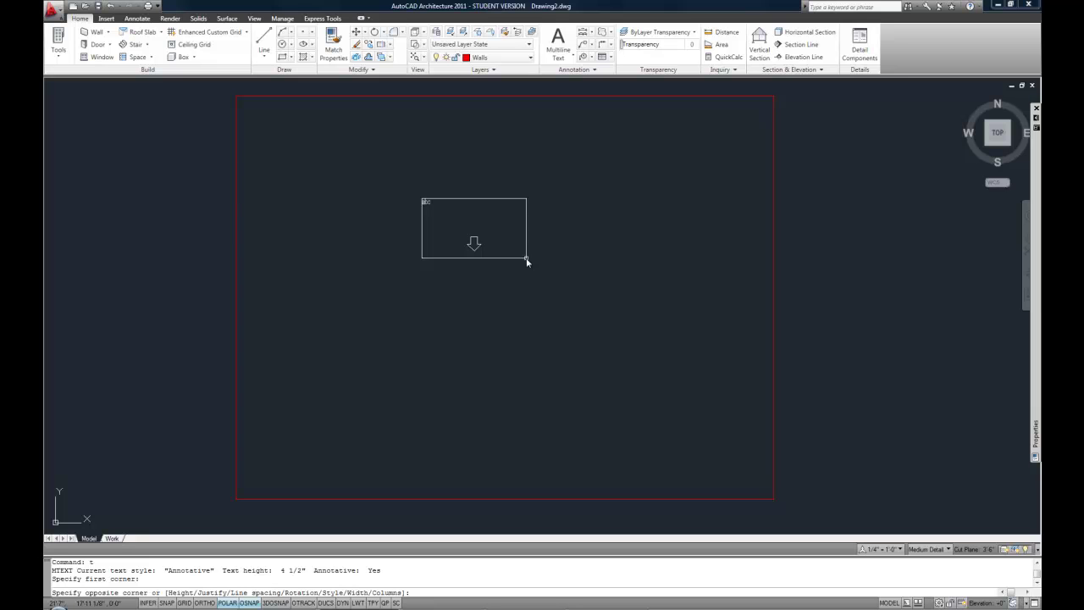
left_click(526, 258)
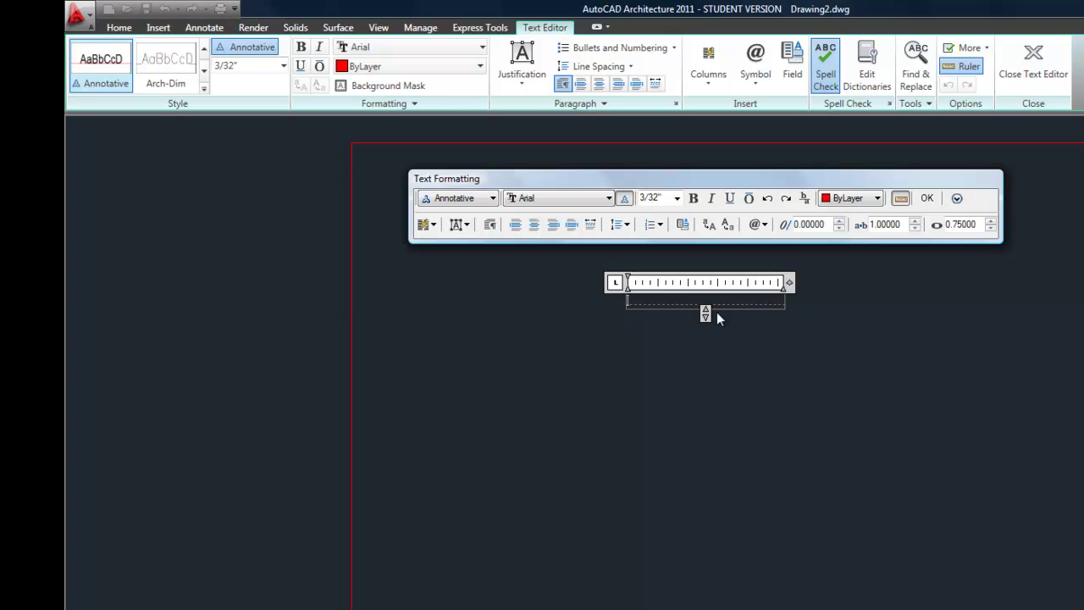
- Turn on Spell Check and reposition the floating Text Formatting toolbar slightly lower
scroll(679, 291, "up", 3)
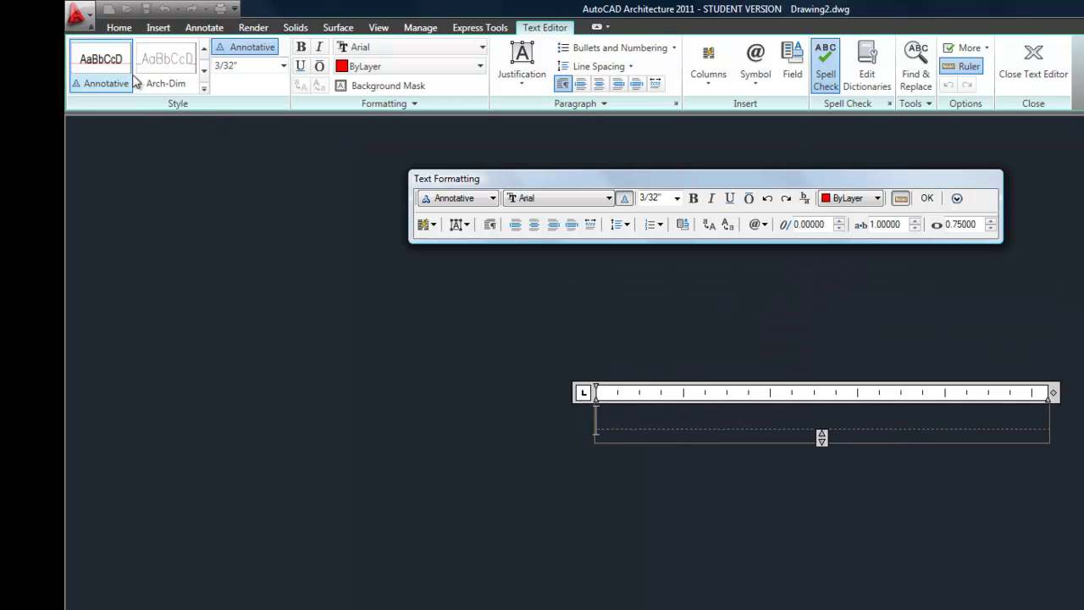
left_click(832, 79)
left_click_drag(846, 181, 823, 191)
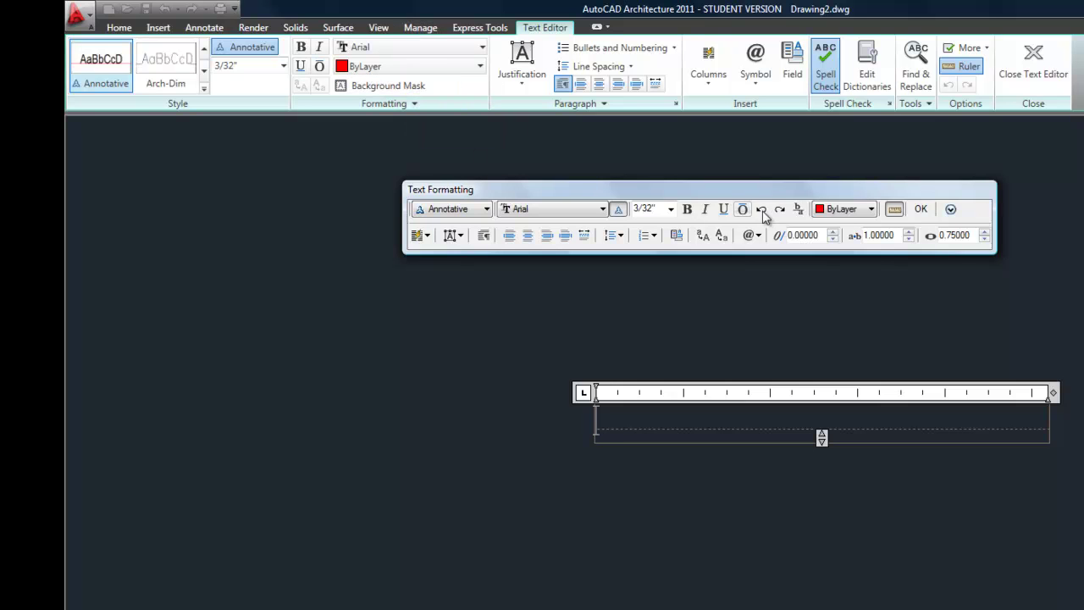
left_click_drag(737, 192, 740, 204)
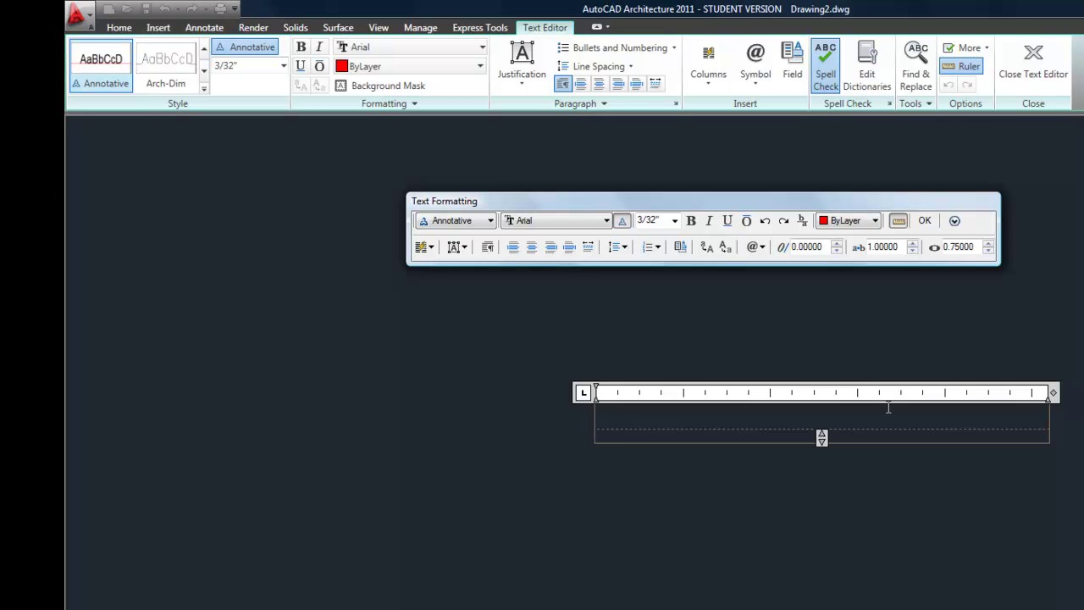
- Type 'HERE IS MY NOTE', delete the stray trailing S, and select the whole line
type("HERE IS MY NOTES")
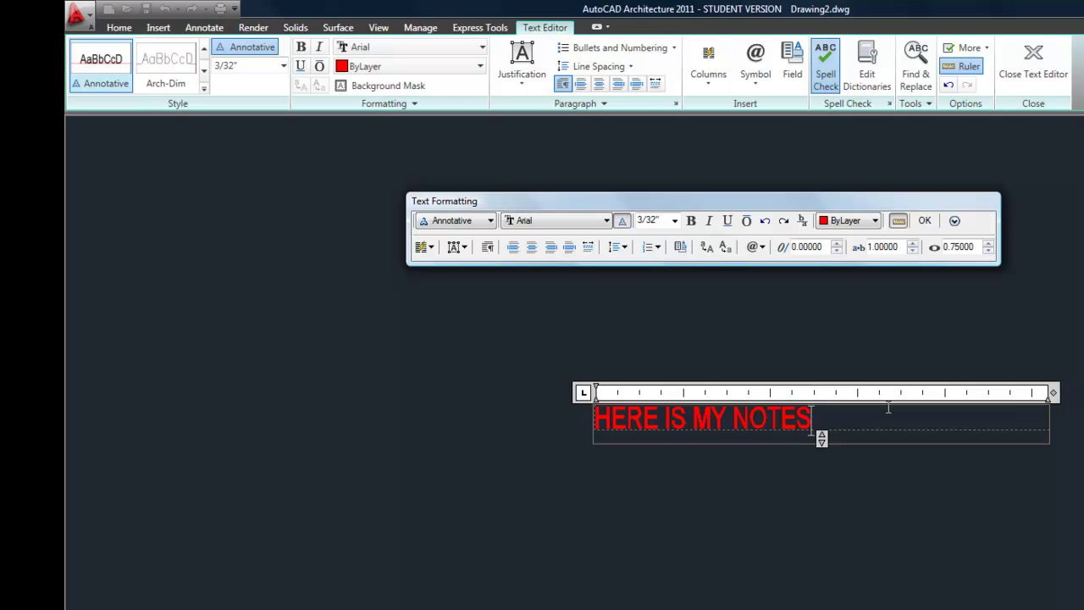
key("BackSpace")
left_click_drag(883, 413, 576, 399)
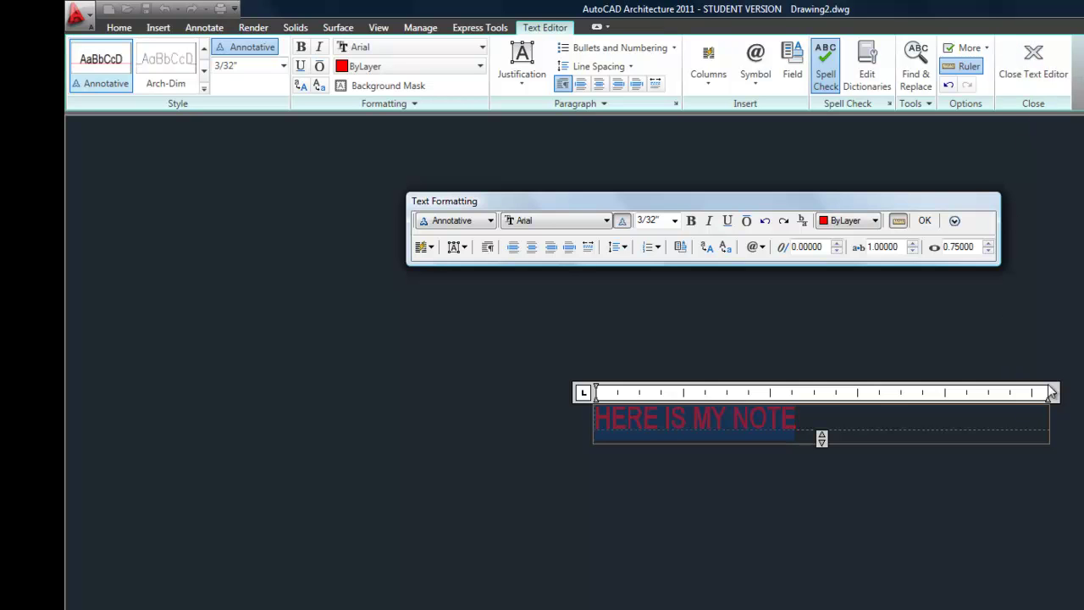
- Place the red 'HERE IS MY NOTE' text, then reopen it for editing with MTEDIT
left_click(1083, 315)
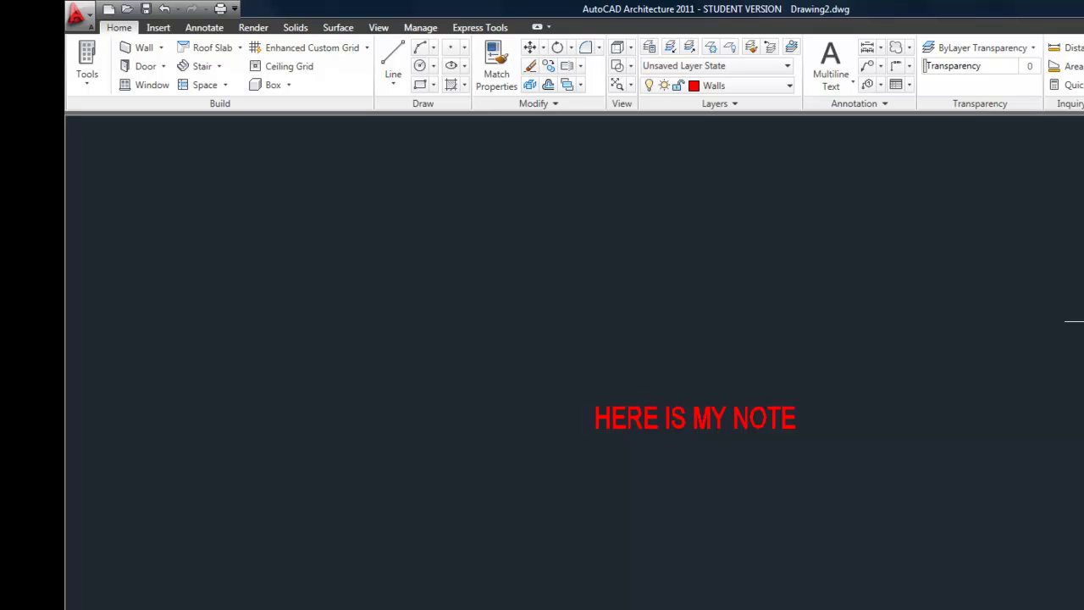
scroll(1083, 321, "down", 5)
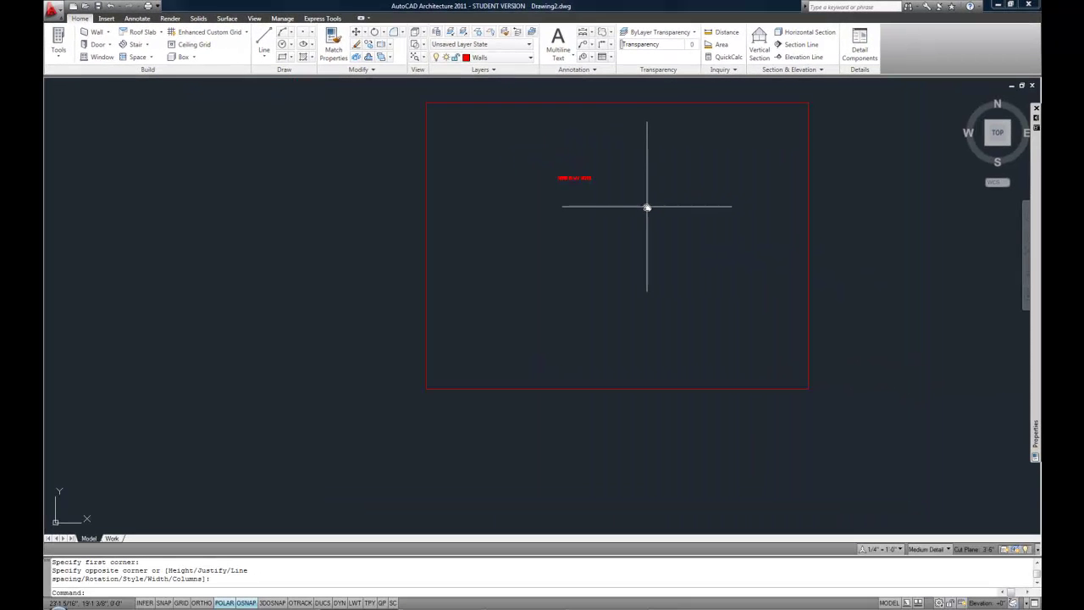
middle_click_drag(649, 190, 584, 222)
scroll(530, 227, "up", 2)
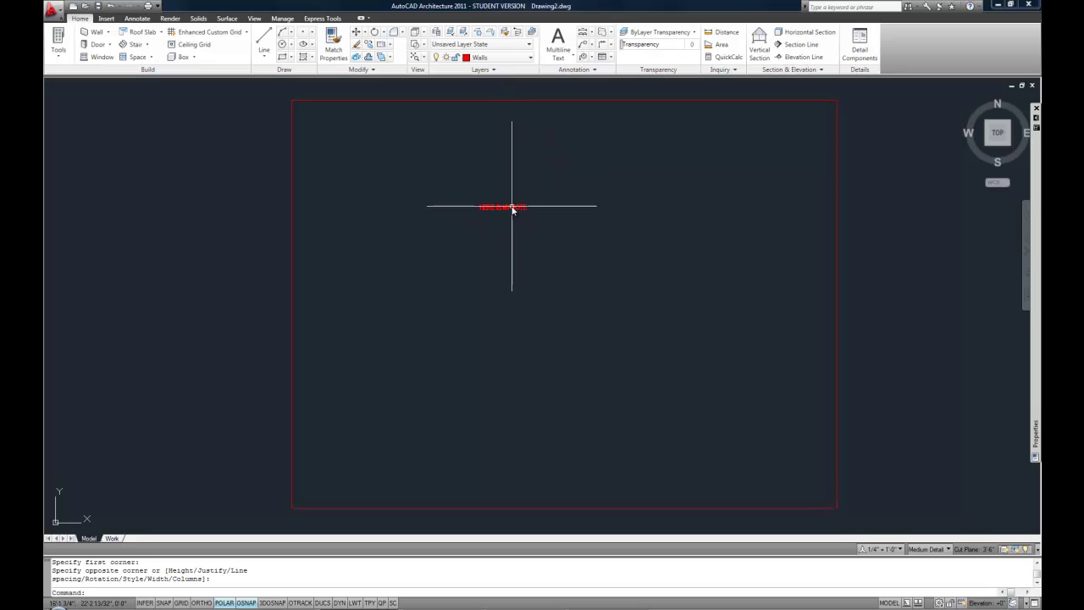
double_click(513, 206)
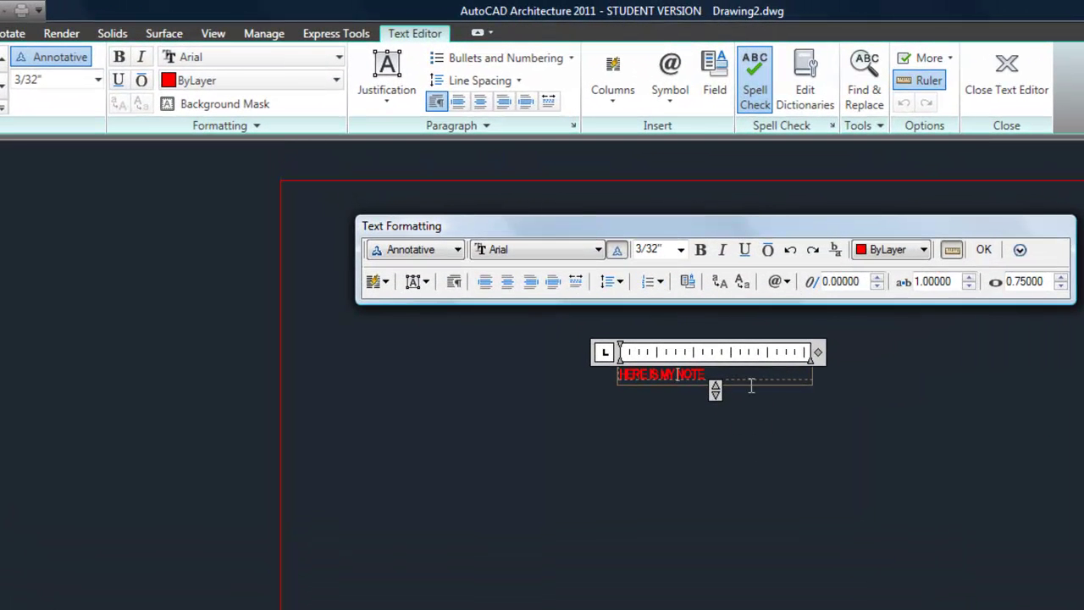
- Zoom in and drag the ruler's width handle to fit the column closely around HERE IS MY NOTE
scroll(752, 385, "up", 8)
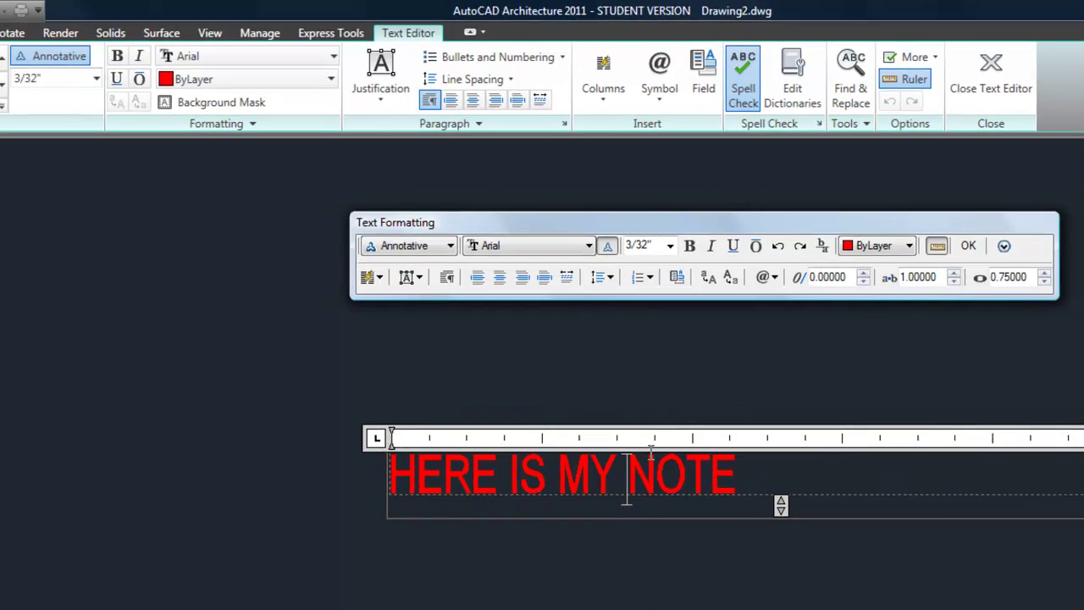
scroll(652, 461, "down", 8)
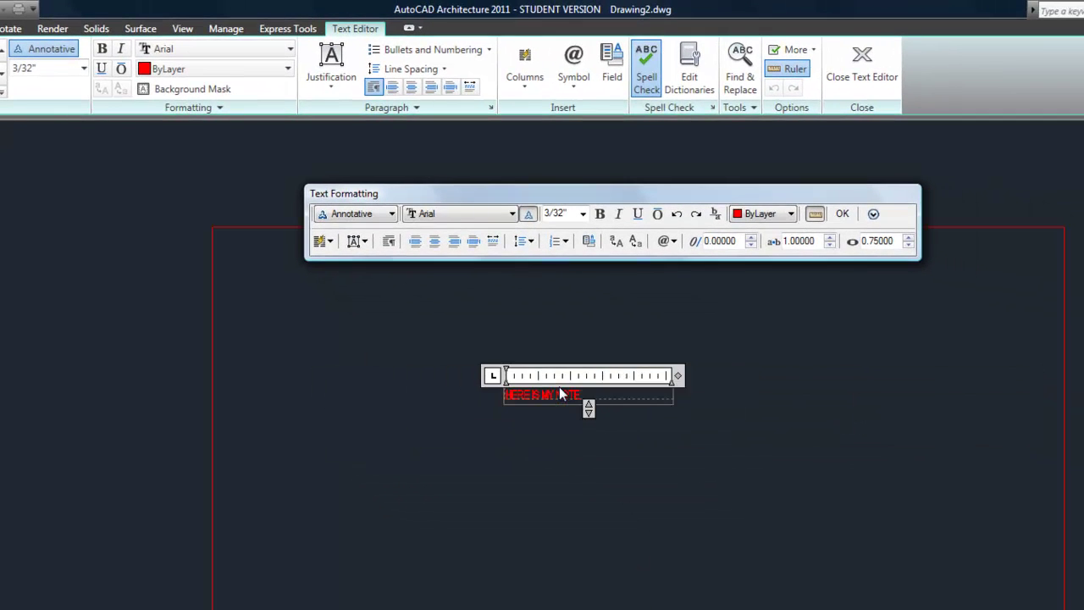
scroll(559, 394, "up", 6)
scroll(585, 407, "down", 5)
scroll(583, 420, "up", 3)
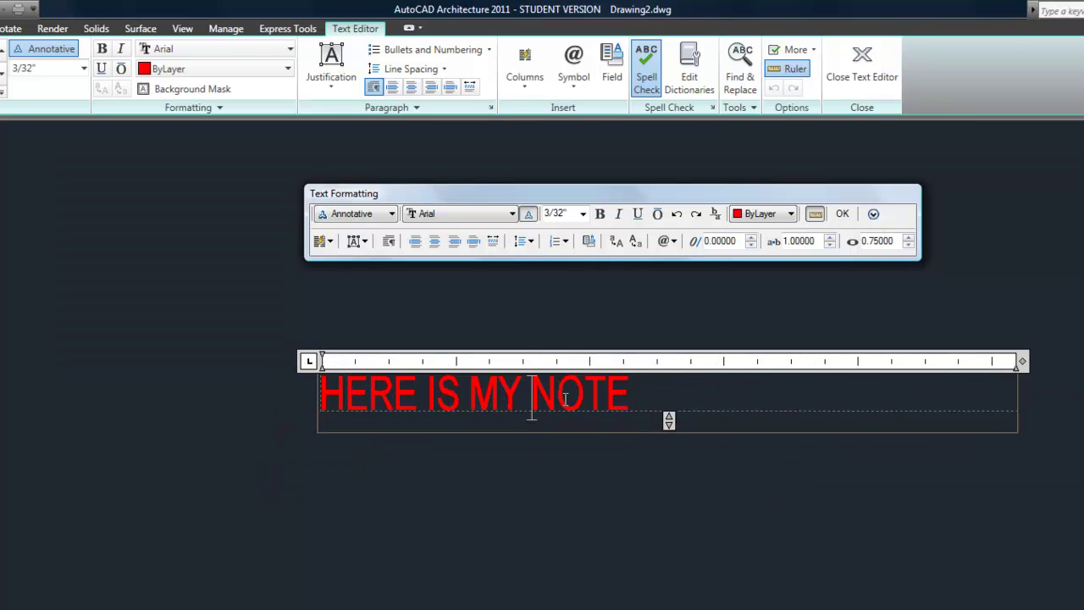
scroll(537, 394, "down", 3)
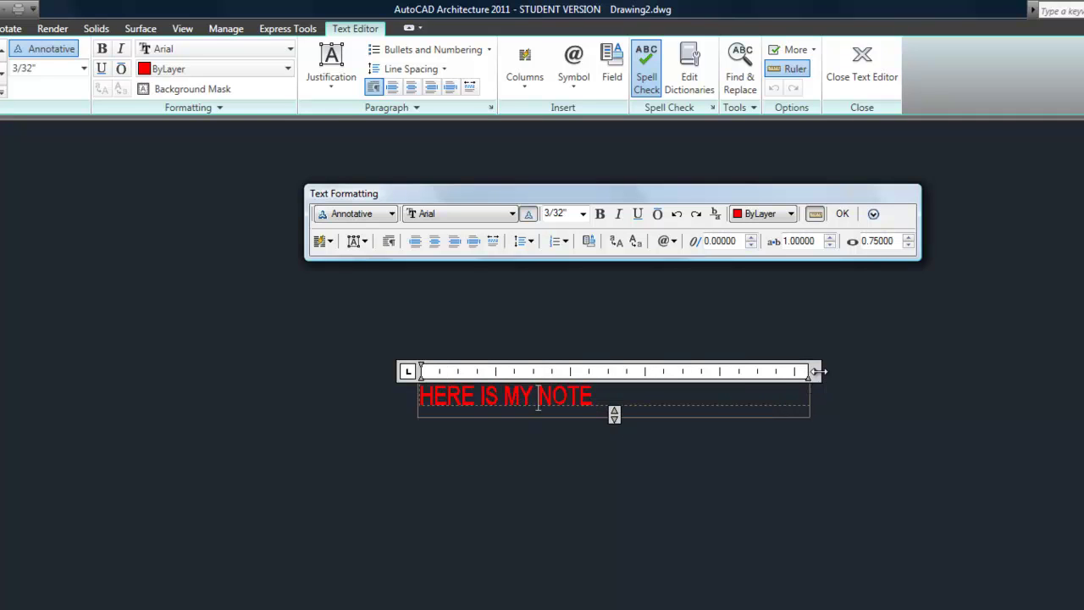
mouse_move(814, 371)
left_mouse_down()
mouse_move(890, 356)
mouse_move(559, 346)
mouse_move(829, 371)
mouse_move(1051, 369)
mouse_move(766, 369)
mouse_move(743, 343)
mouse_move(796, 359)
left_mouse_up()
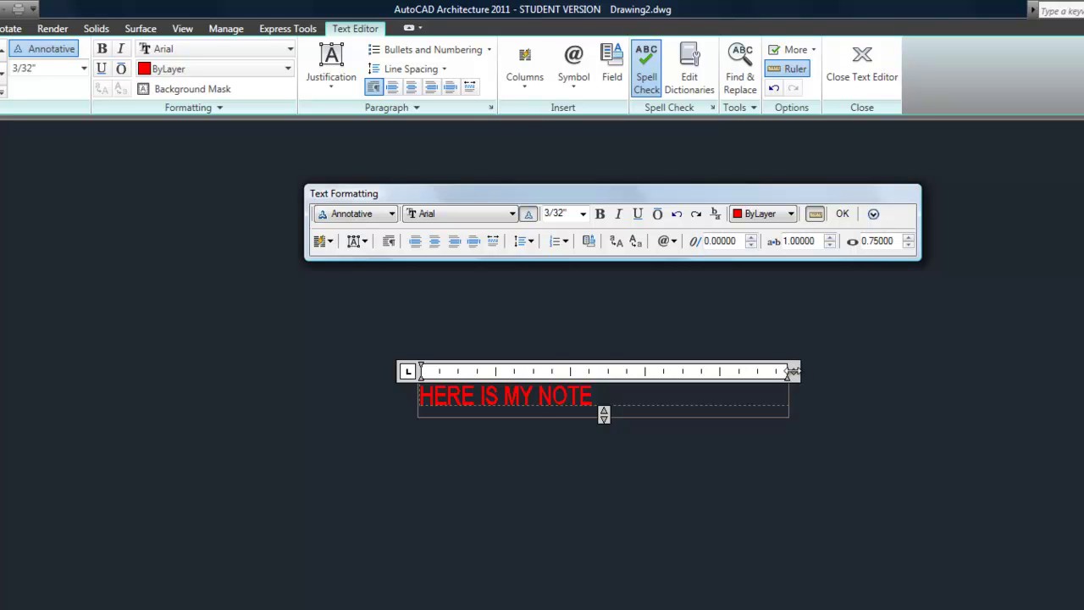
left_click_drag(792, 372, 814, 357)
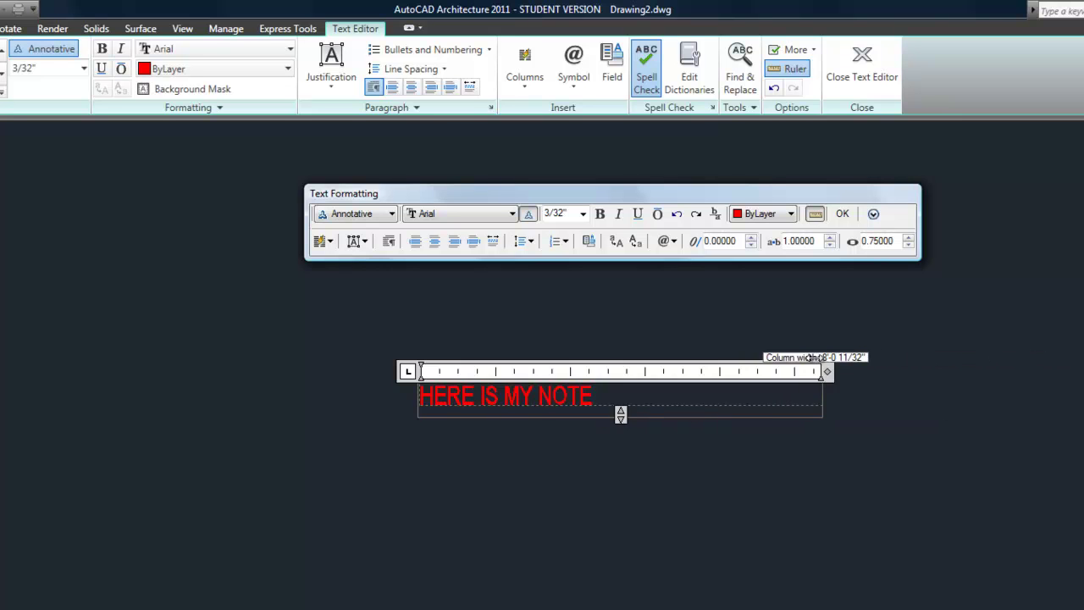
- Exit the text editor, then stretch the note's width grip further right and deselect it
left_click(862, 66)
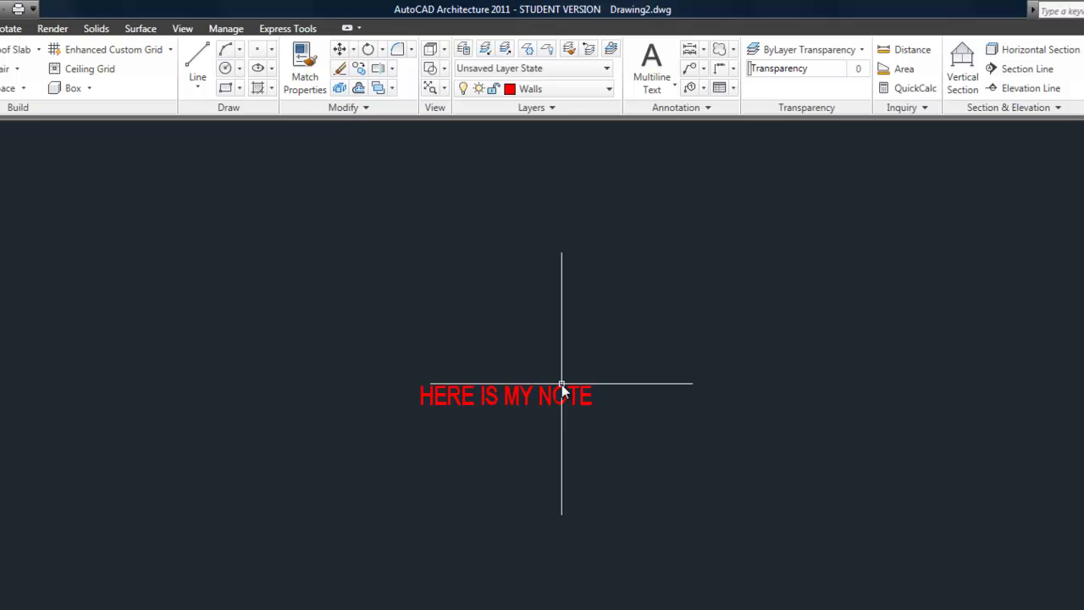
left_click(556, 389)
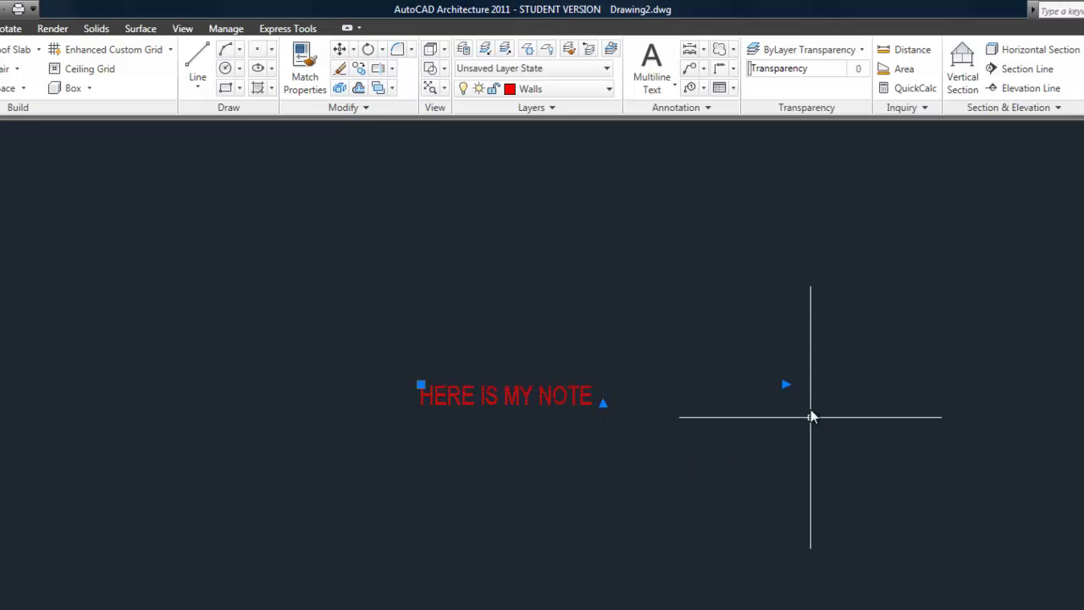
left_click(787, 385)
left_click(603, 373)
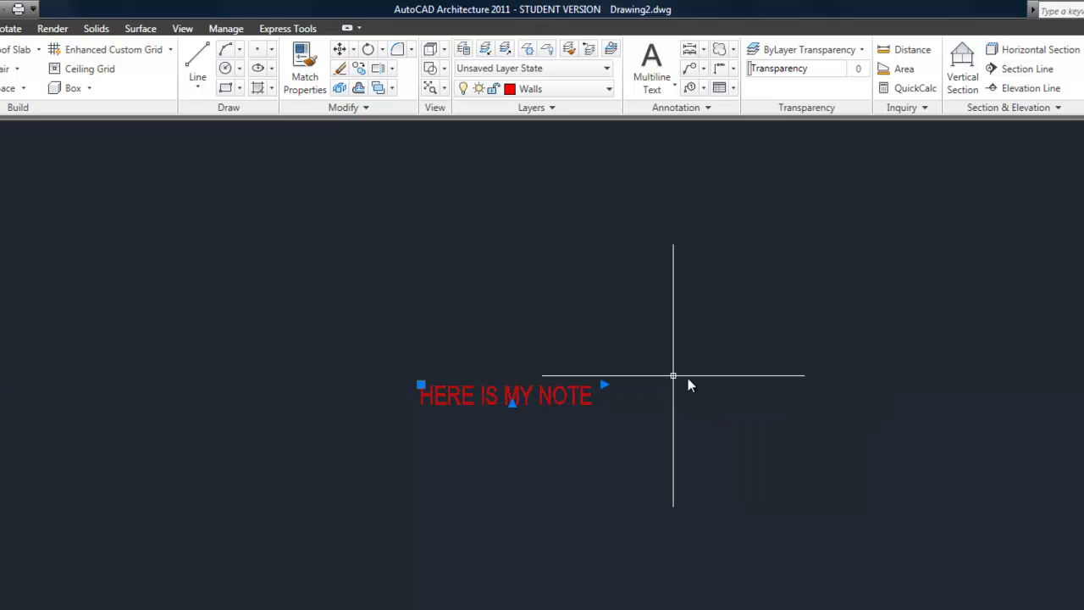
left_click(603, 384)
left_click(769, 384)
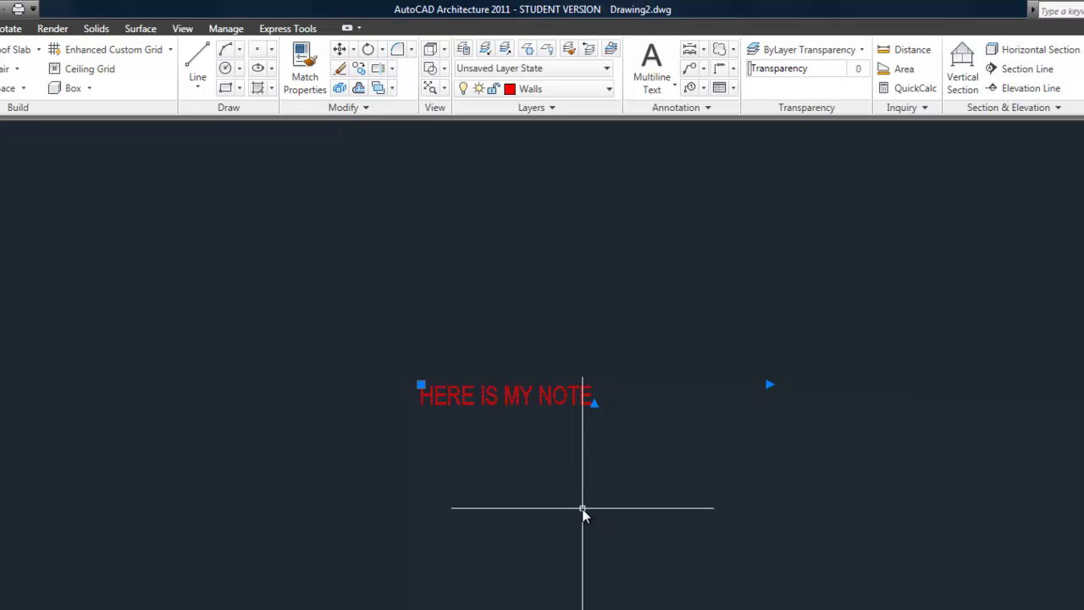
key("Escape")
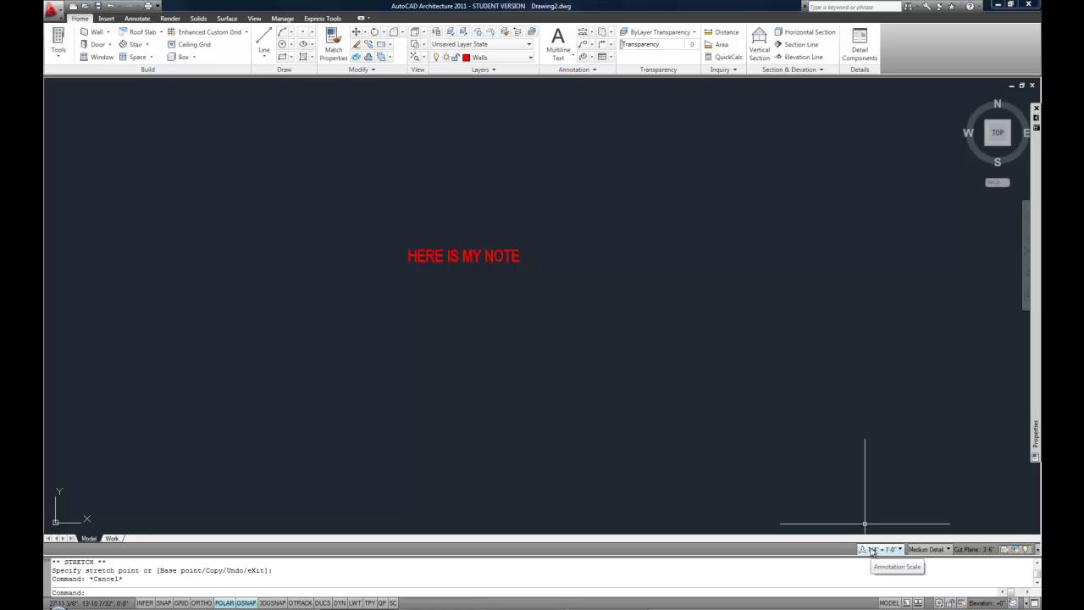
- Select the red HERE IS MY NOTE text and expand the Properties palette
left_click(477, 256)
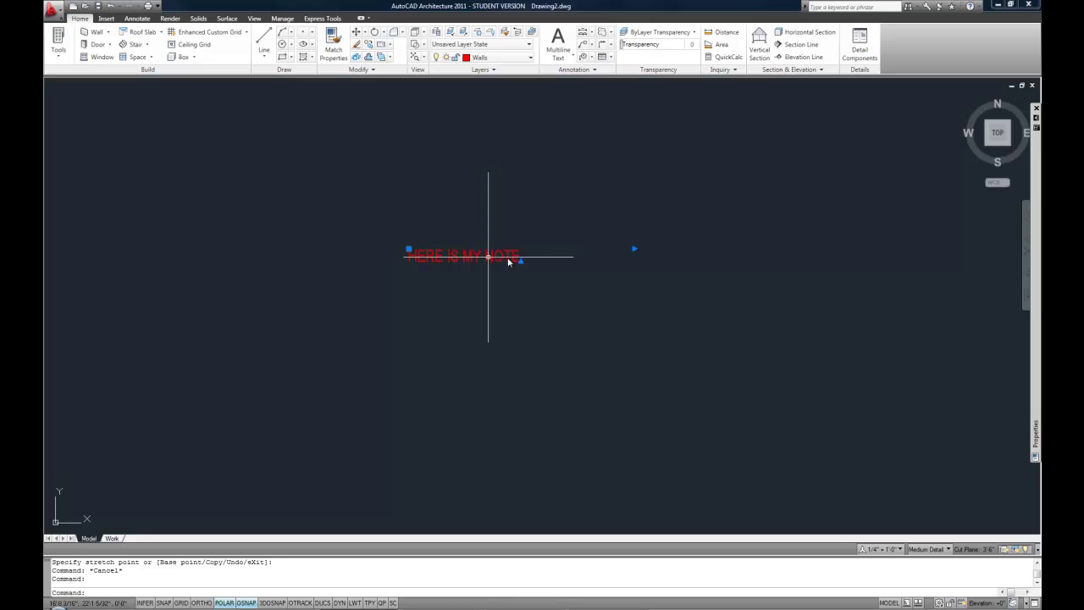
mouse_move(1036, 436)
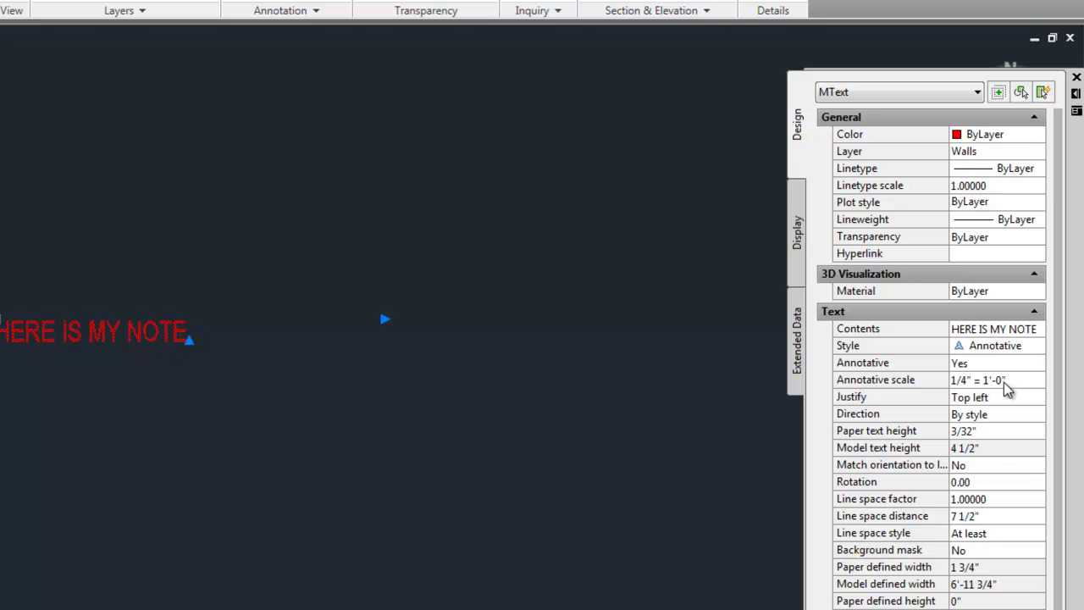
- Replace the note's 1/4" = 1'-0" annotative scale with 1/8" = 1'-0"
left_click(1005, 385)
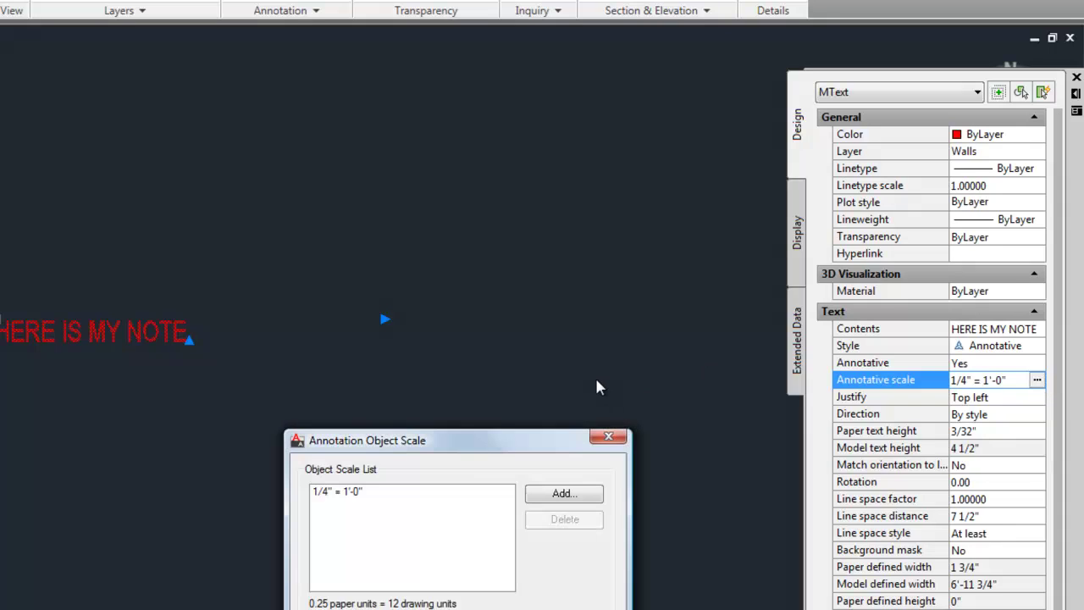
left_click(569, 494)
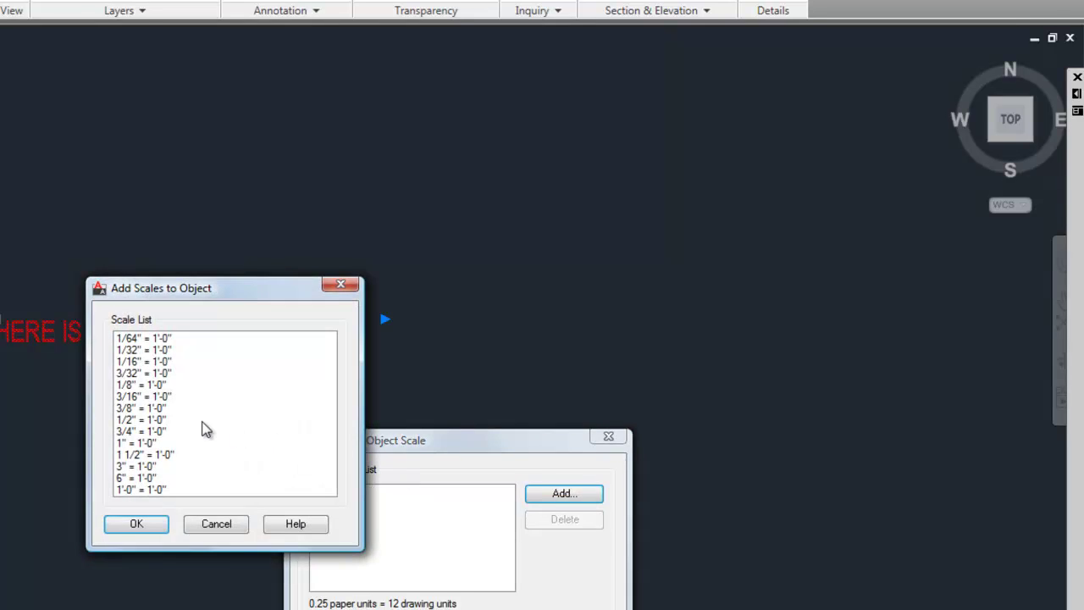
left_click(156, 384)
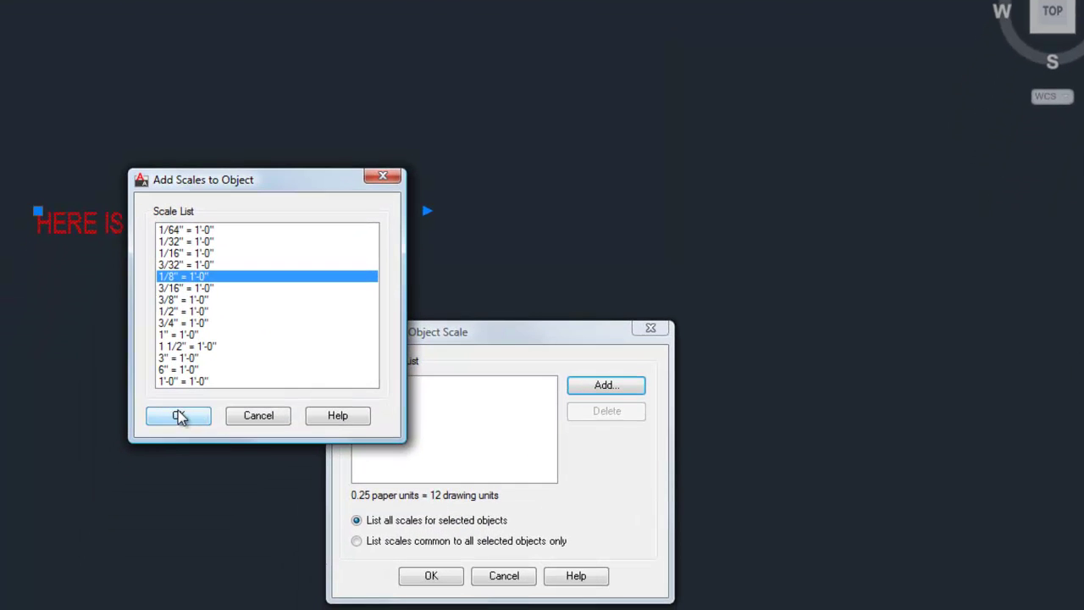
left_click(177, 416)
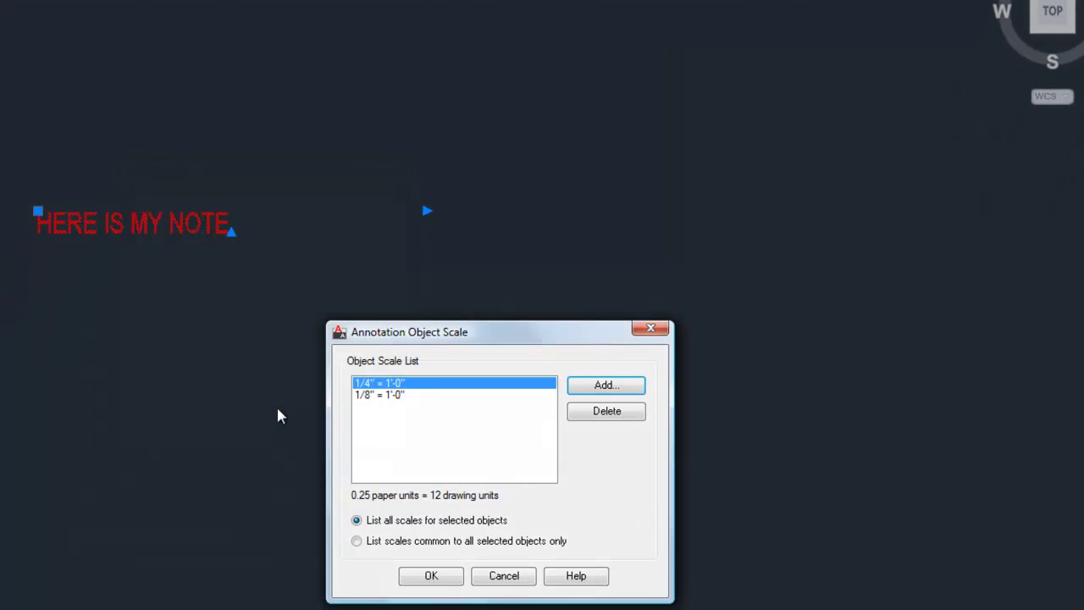
left_click(587, 413)
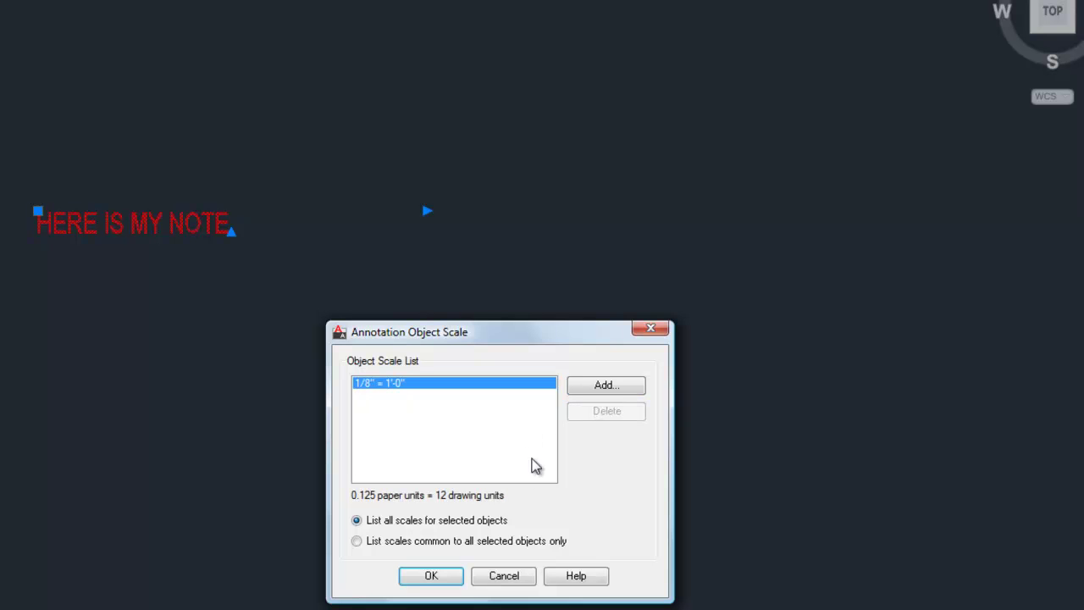
left_click(445, 576)
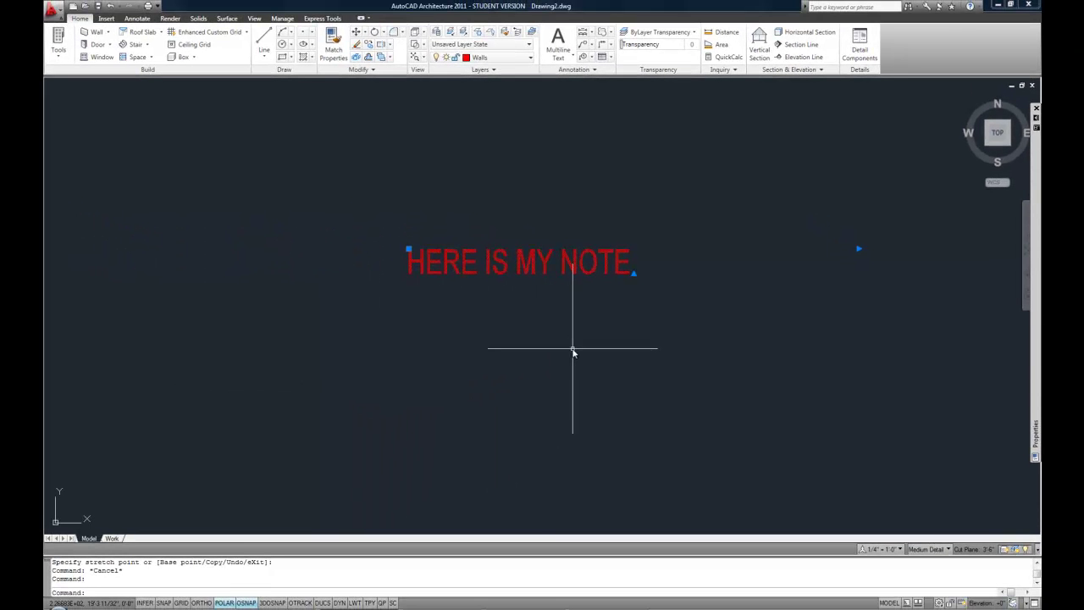
- Zoom out and pan until the whole red border with the note is visible
scroll(573, 352, "down", 2)
mouse_move(607, 296)
middle_mouse_down()
mouse_move(617, 319)
mouse_move(601, 272)
middle_mouse_up()
scroll(597, 278, "down", 2)
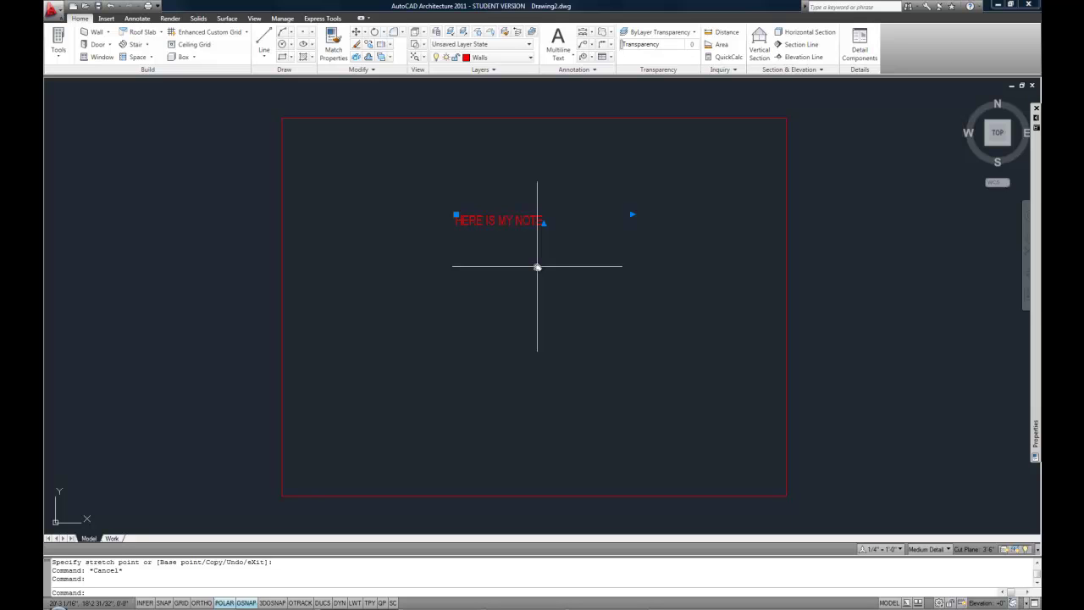
key("Escape")
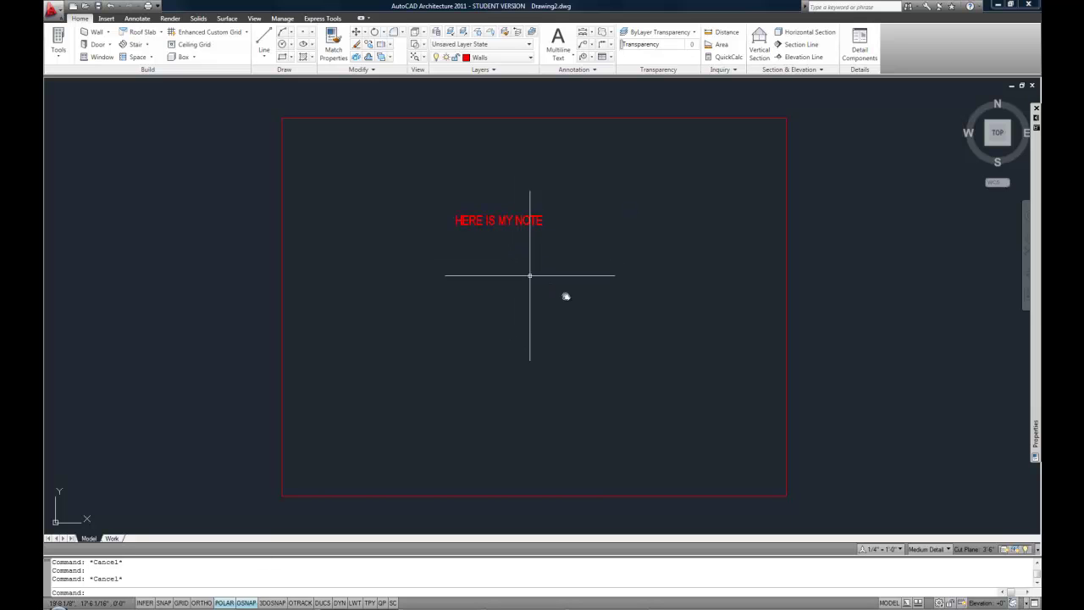
left_click(885, 549)
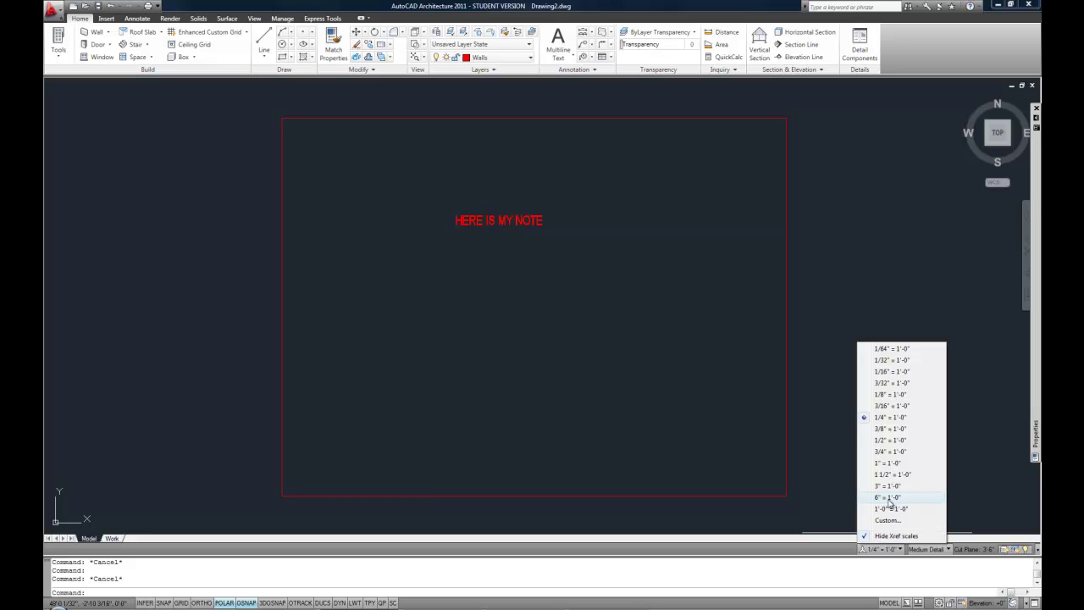
key("Escape")
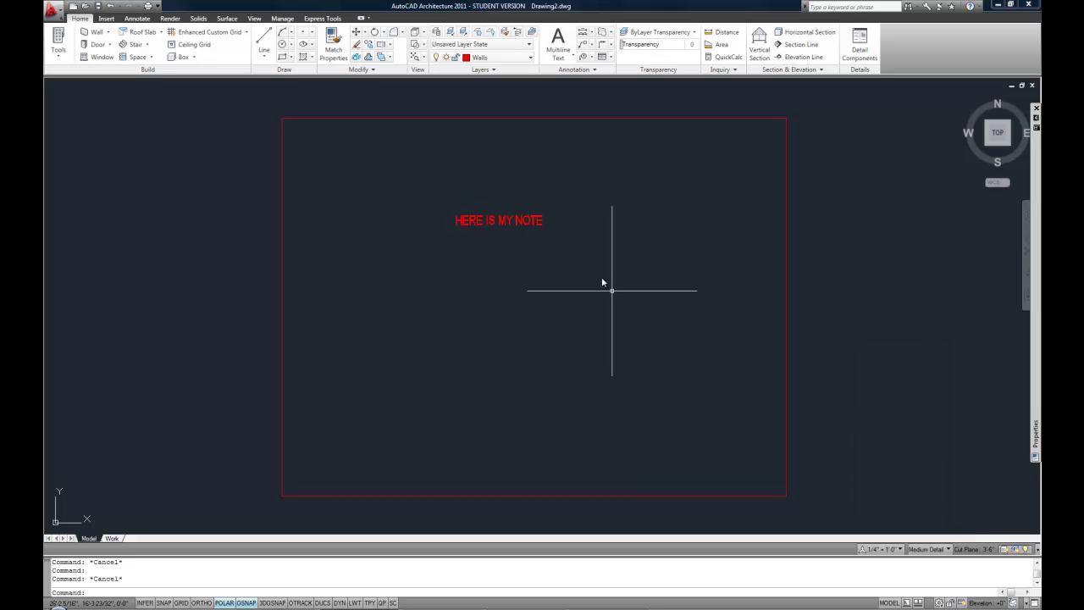
left_click(540, 224)
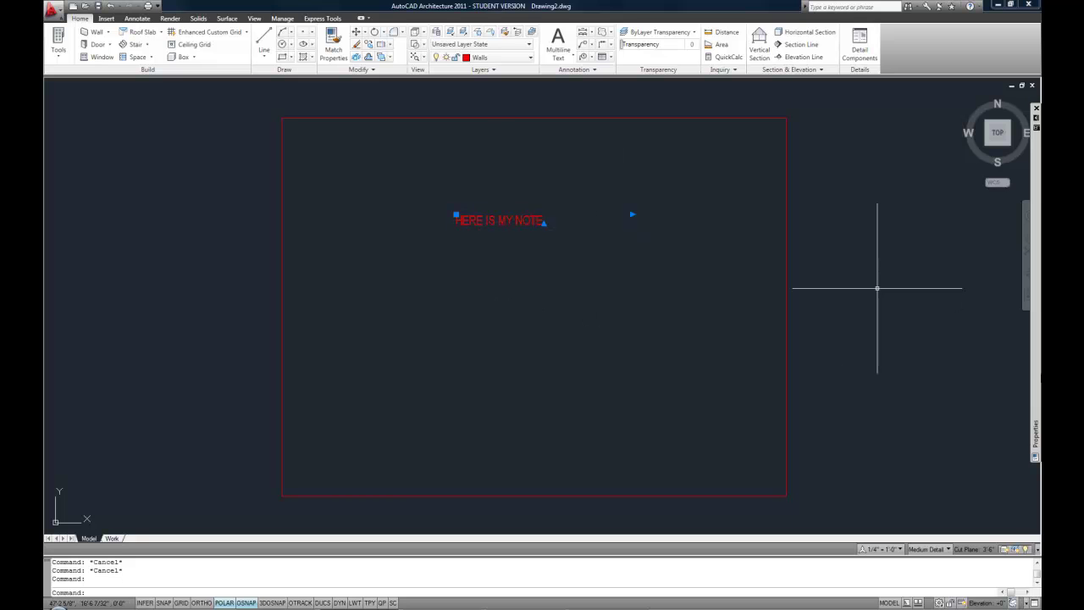
mouse_move(1037, 379)
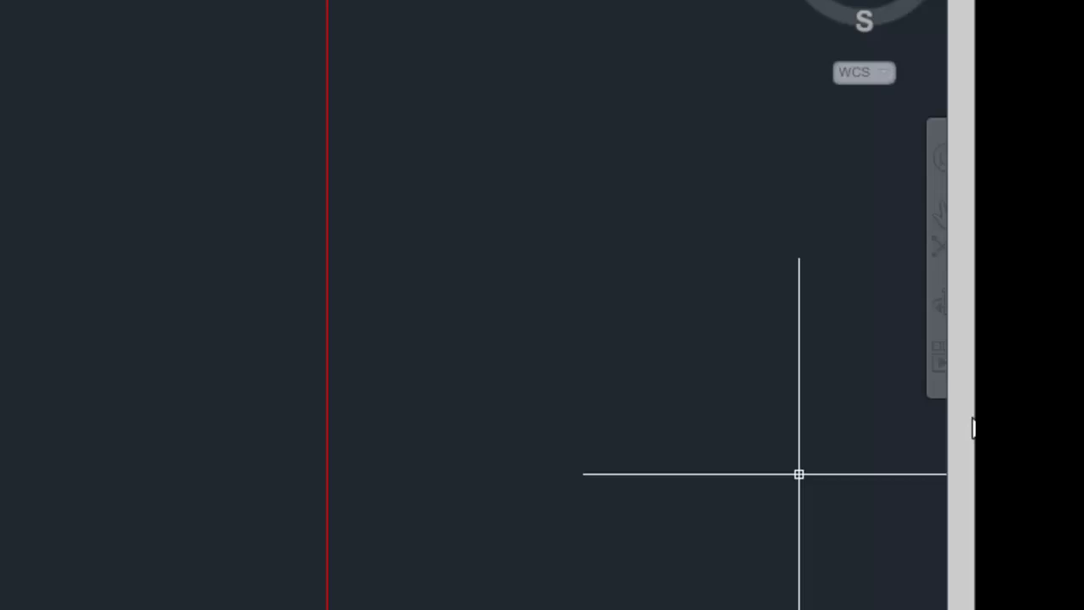
mouse_move(973, 428)
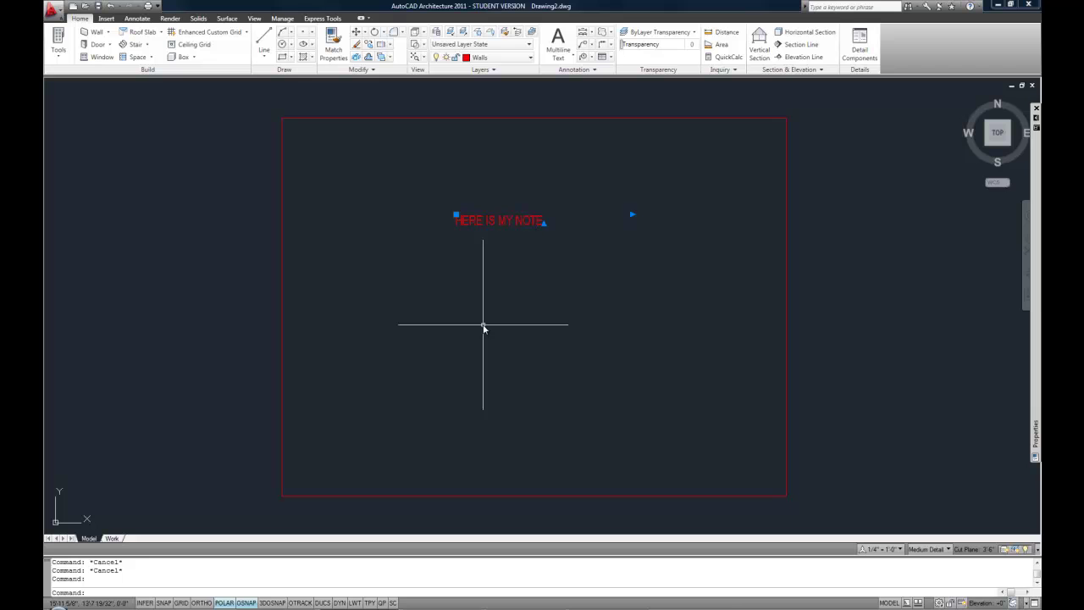
- Save the drawing with Ctrl+S and show the status-bar annotation scale list
key("ctrl+s")
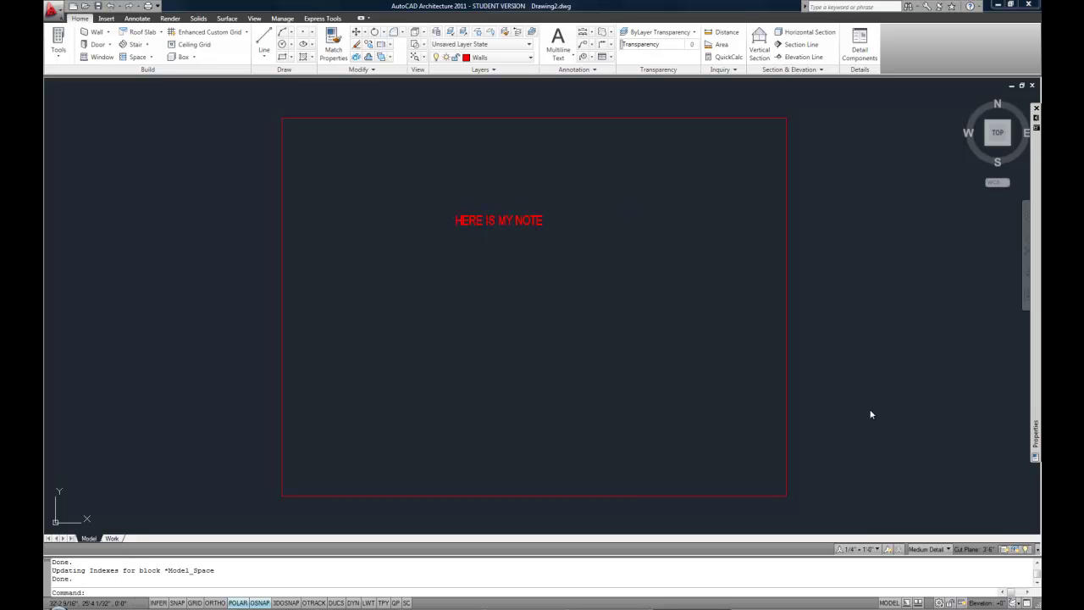
left_click(866, 549)
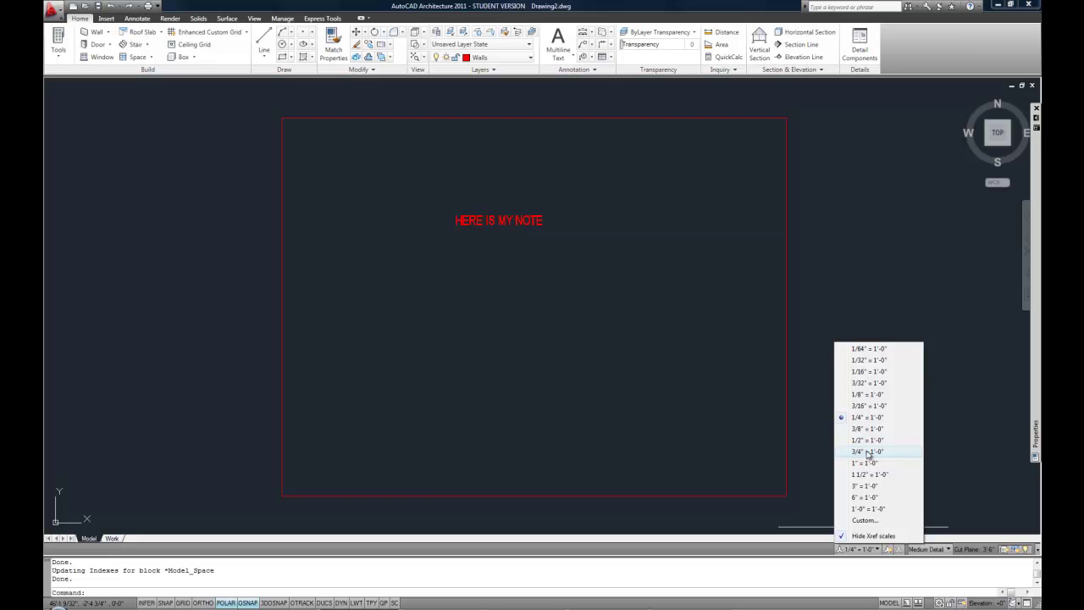
- Dismiss the scale list, review the status-bar options menu, and turn on Annotation Visibility
left_click(784, 387)
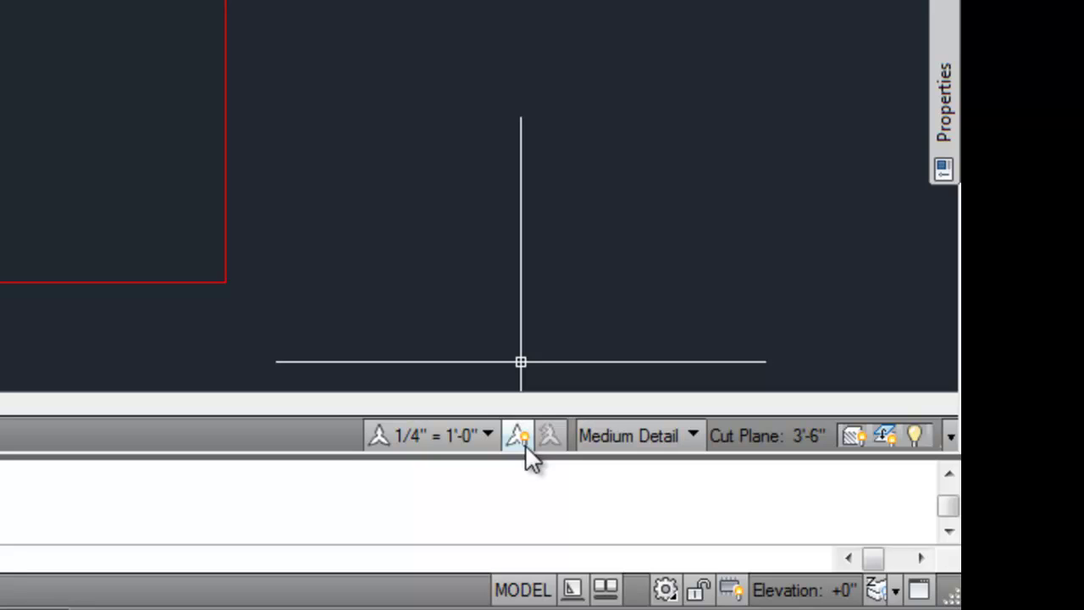
left_click(952, 436)
left_click(952, 439)
left_click(951, 439)
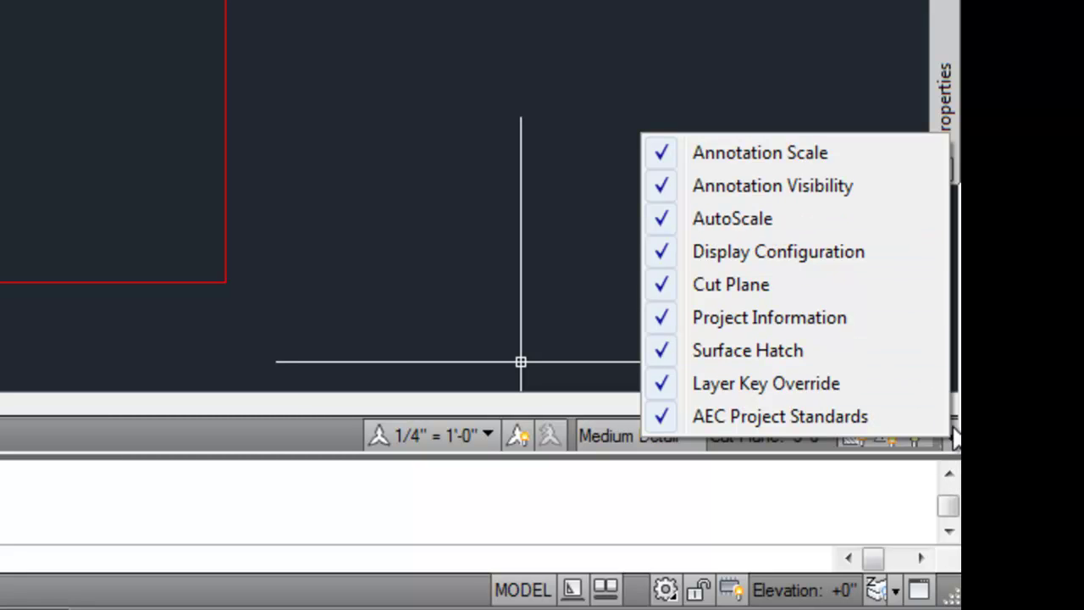
left_click(636, 447)
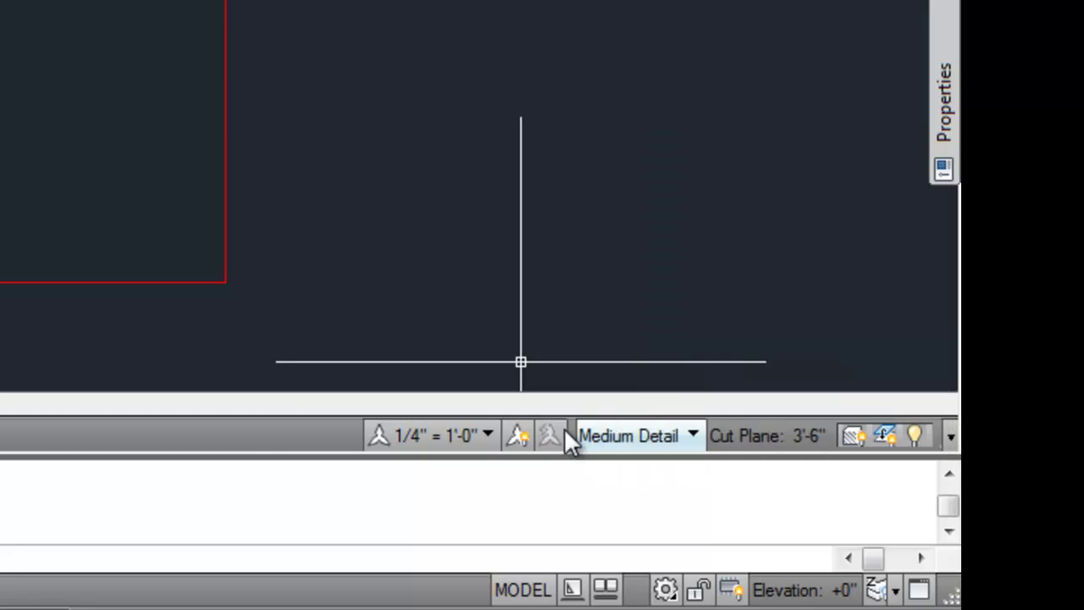
left_click(520, 433)
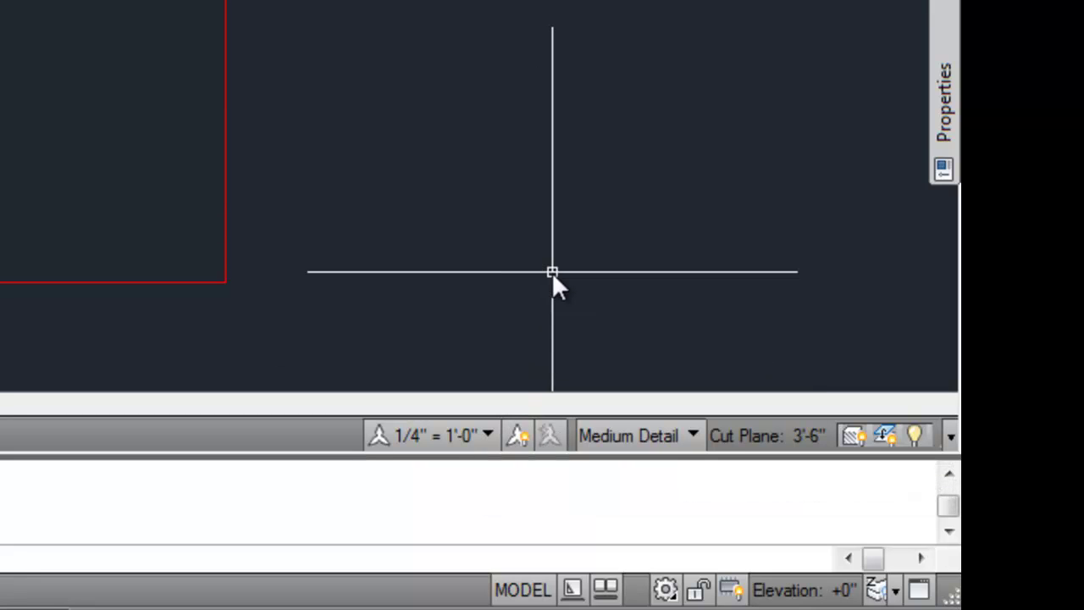